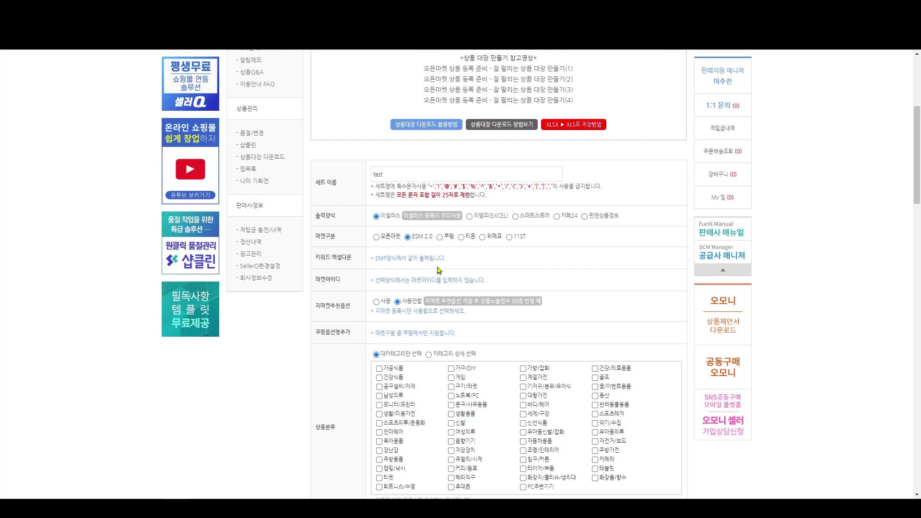
# Step: Calculate the total product count for the "test" set with its existing settings and download the product list
pyautogui.scroll(-7, 438, 268)
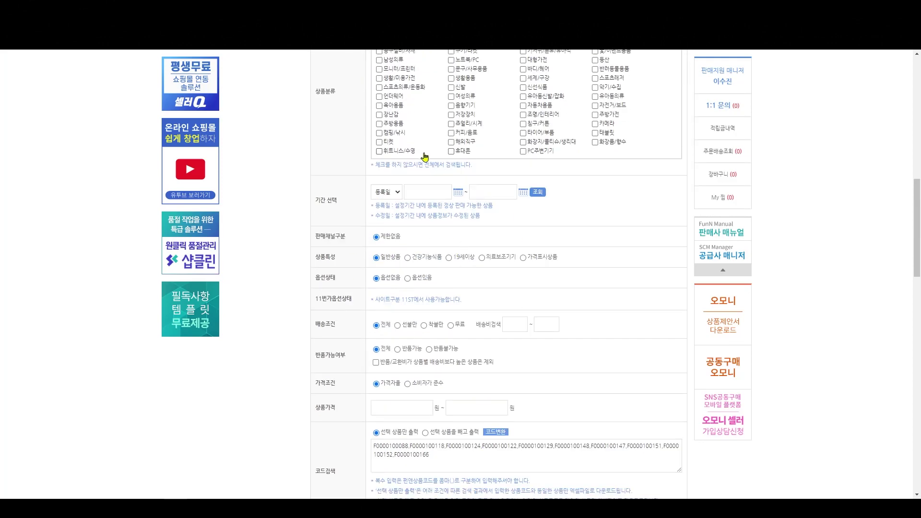
pyautogui.scroll(-2, 403, 203)
pyautogui.scroll(-3, 432, 249)
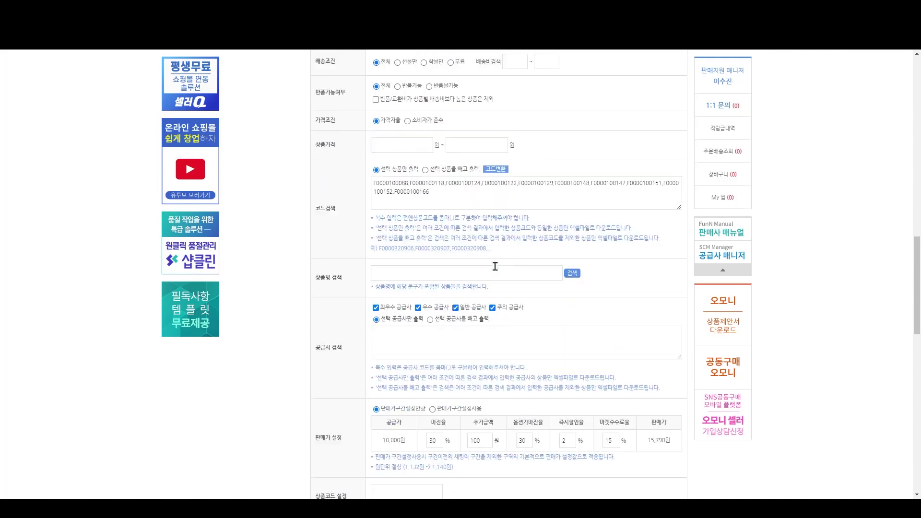
pyautogui.scroll(-5, 495, 267)
pyautogui.scroll(-5, 552, 246)
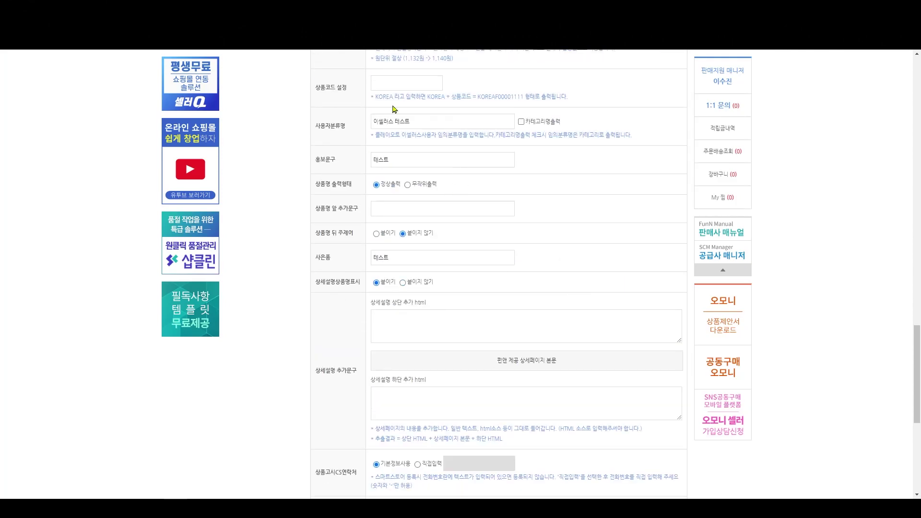
pyautogui.scroll(-5, 417, 156)
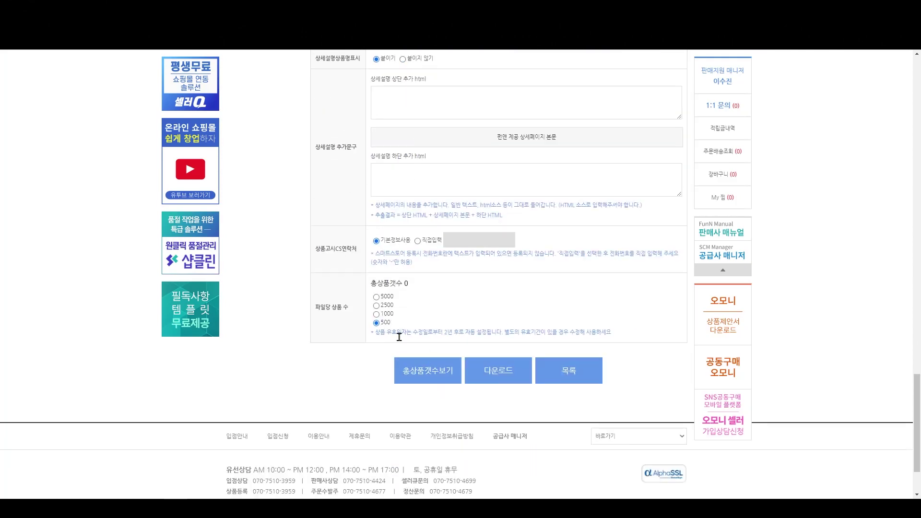
pyautogui.click(443, 374)
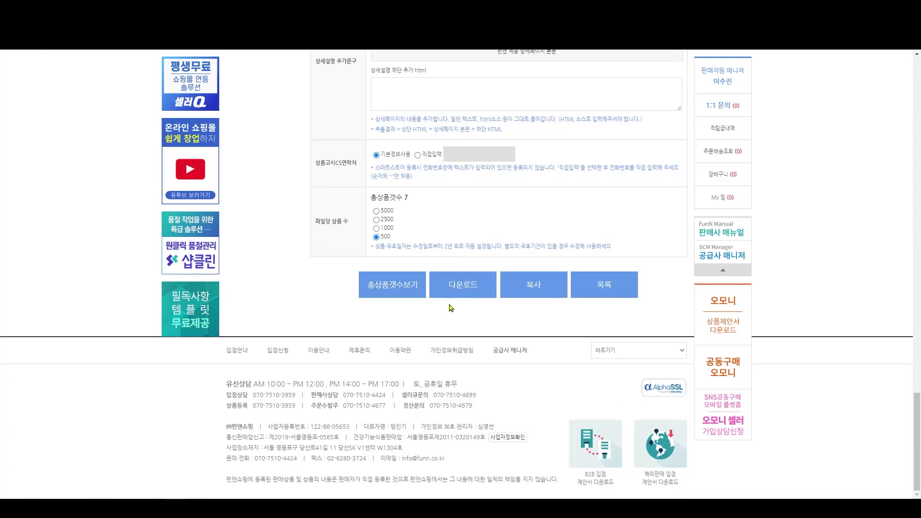
pyautogui.click(478, 292)
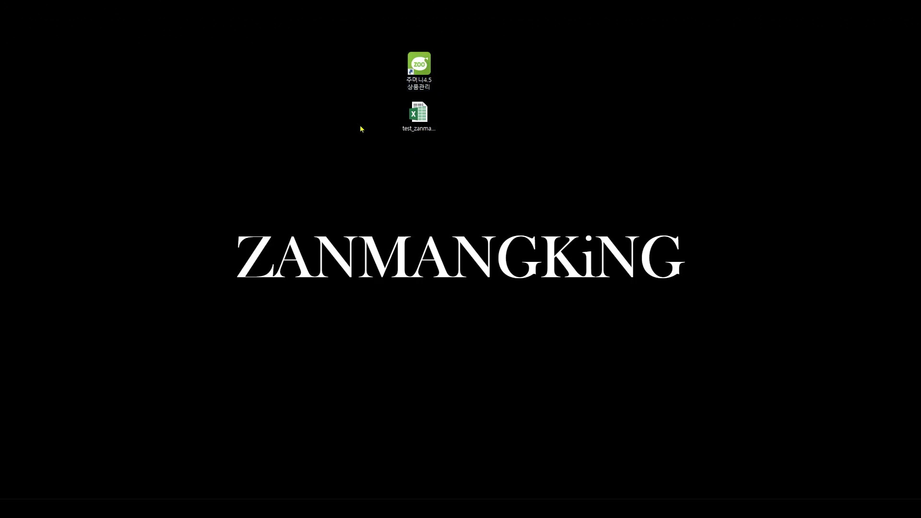
# Step: Switch to 주머니4.5 상품관리 from the desktop and log in with the saved account
pyautogui.doubleClick(422, 128)
pyautogui.doubleClick(417, 77)
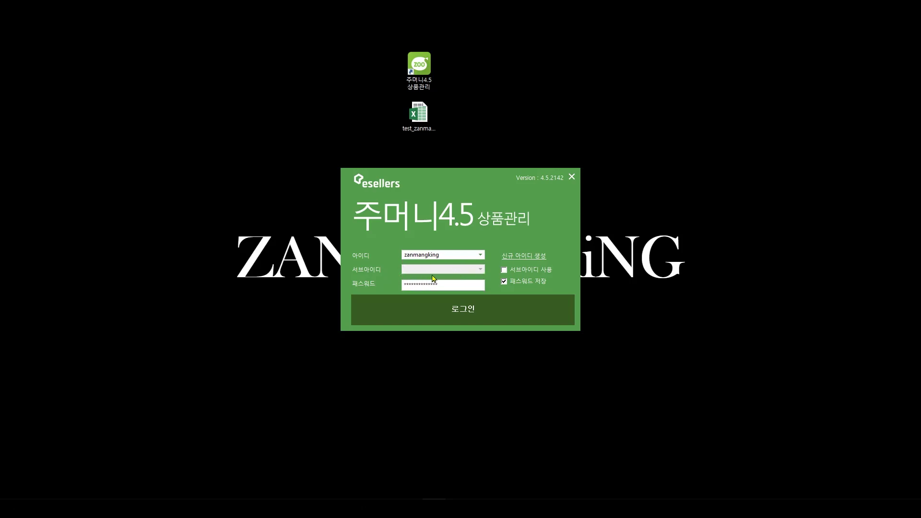
pyautogui.click(455, 313)
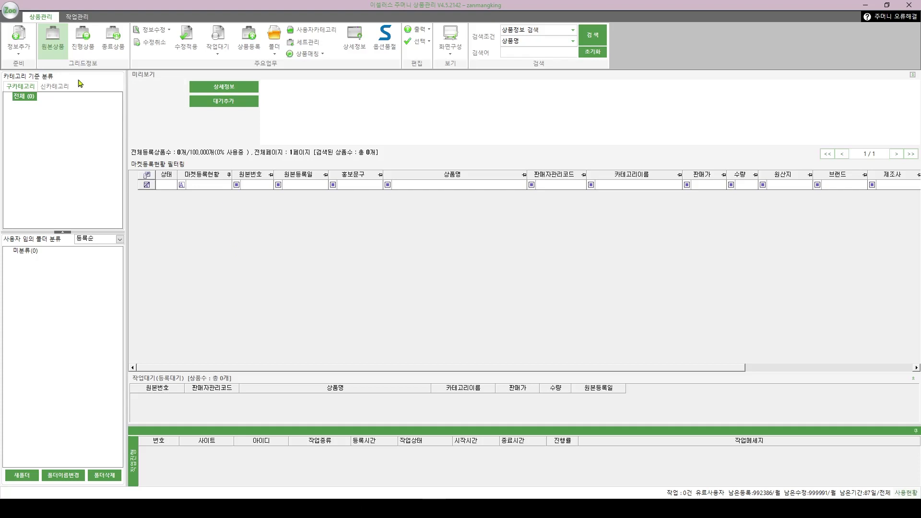
# Step: Open site ID management and examine the seller account registration form for the 옥션 market without adding an account
pyautogui.click(8, 12)
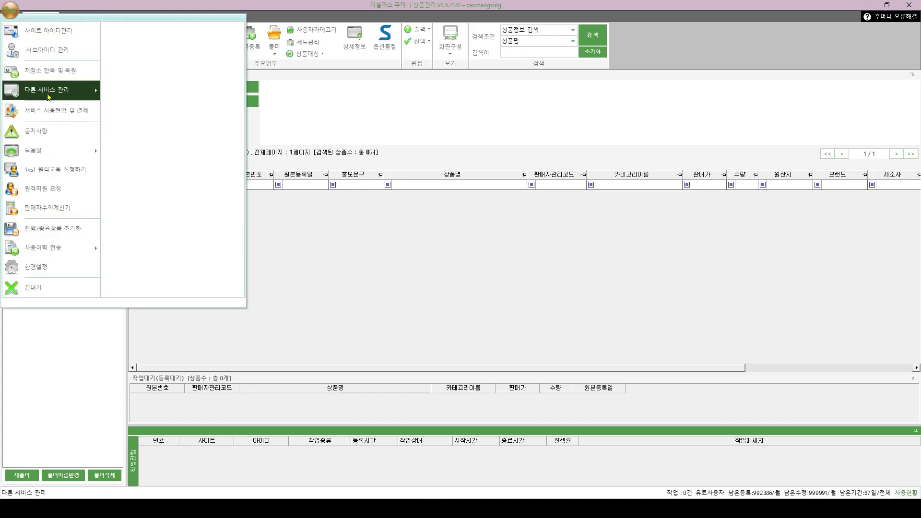
pyautogui.click(47, 31)
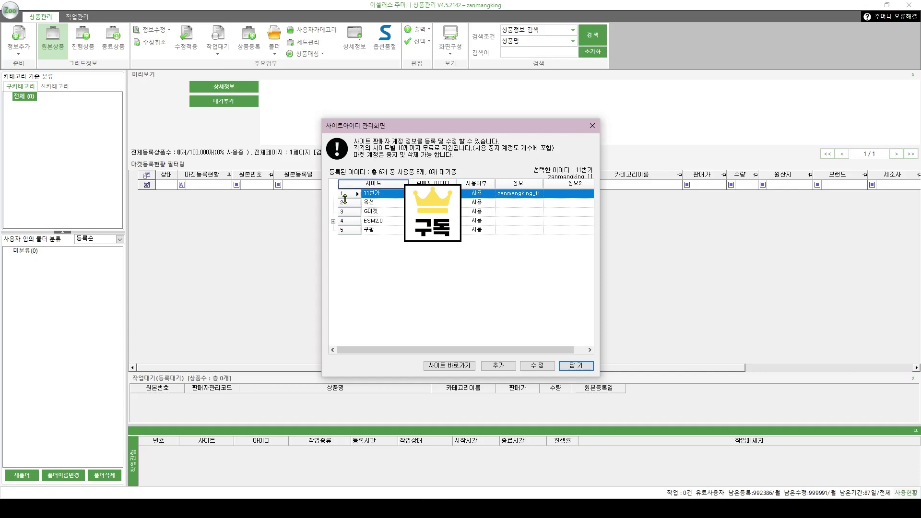
pyautogui.click(491, 368)
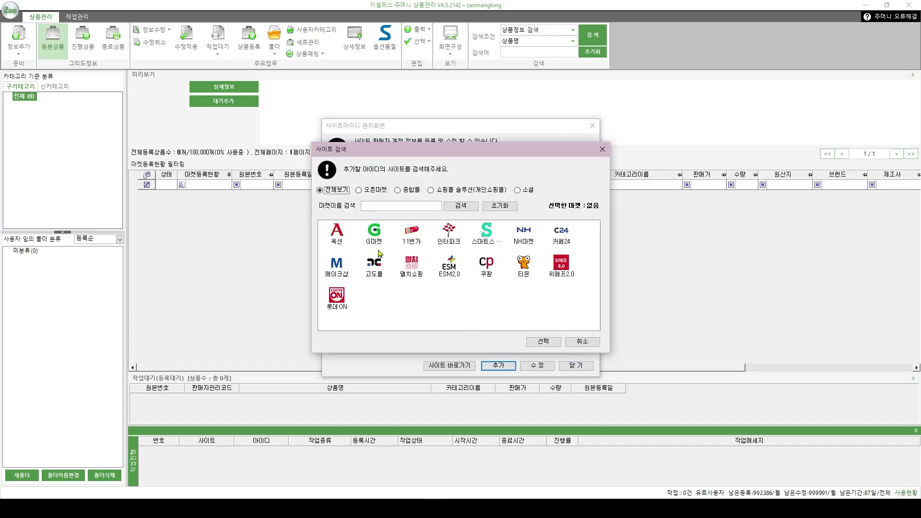
pyautogui.click(340, 242)
pyautogui.click(539, 341)
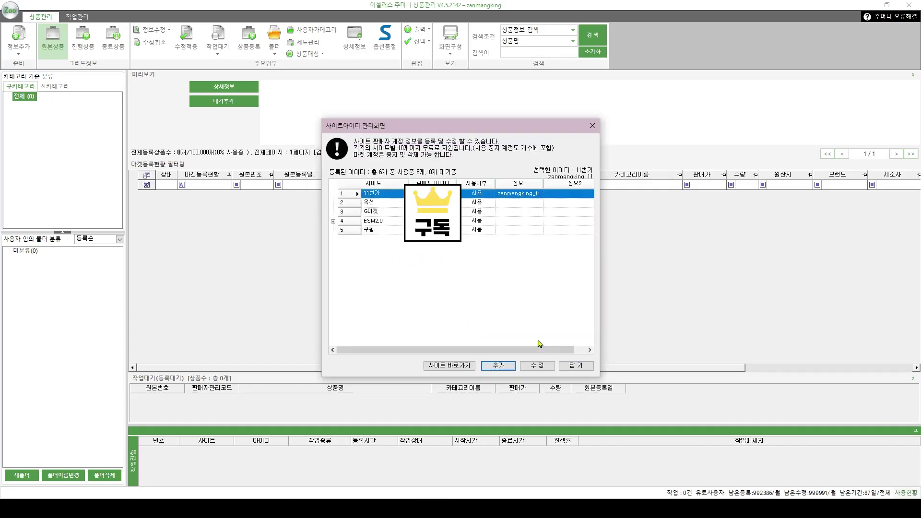
pyautogui.click(410, 199)
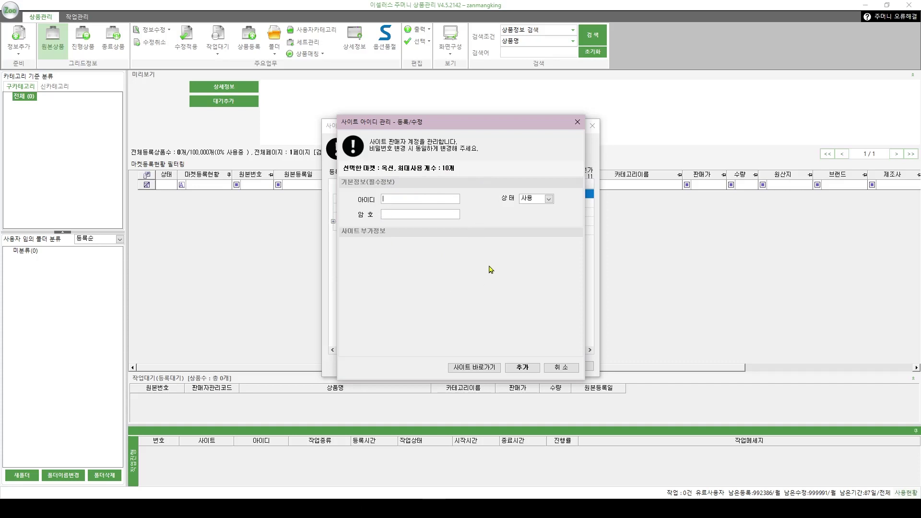
pyautogui.click(556, 369)
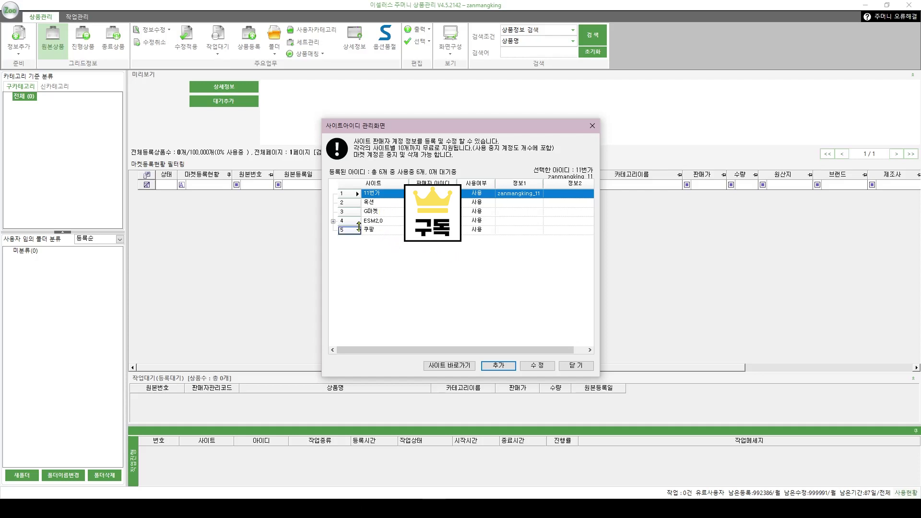
# Step: Examine the seller account registration form for the ESM2.0 market, then leave site ID management without adding an account
pyautogui.click(484, 364)
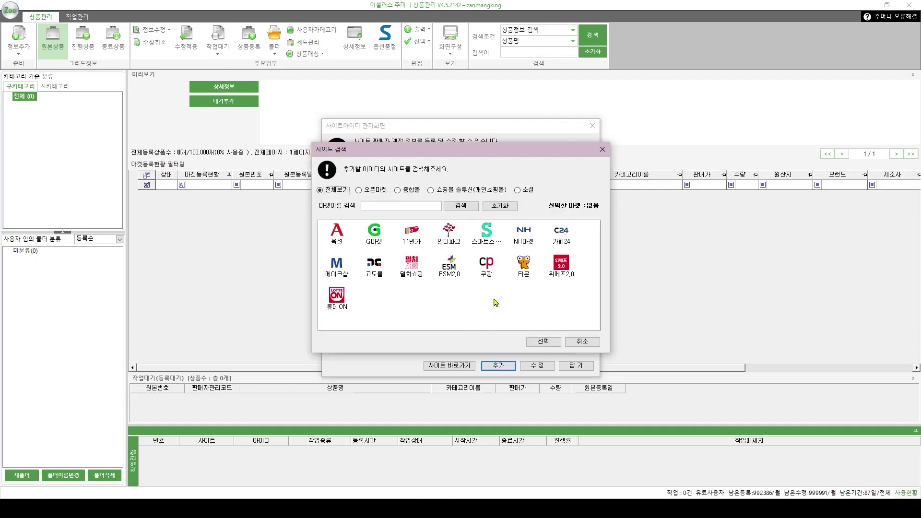
pyautogui.click(449, 271)
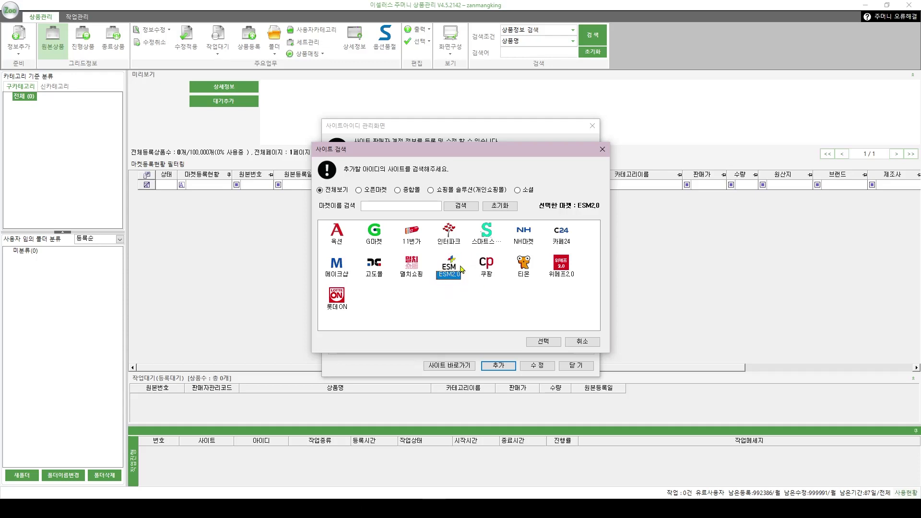
pyautogui.click(543, 341)
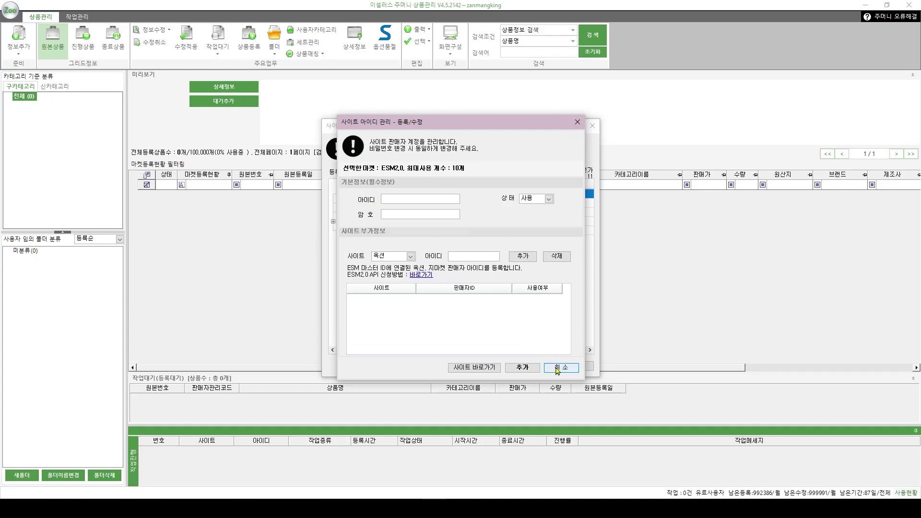
pyautogui.click(570, 368)
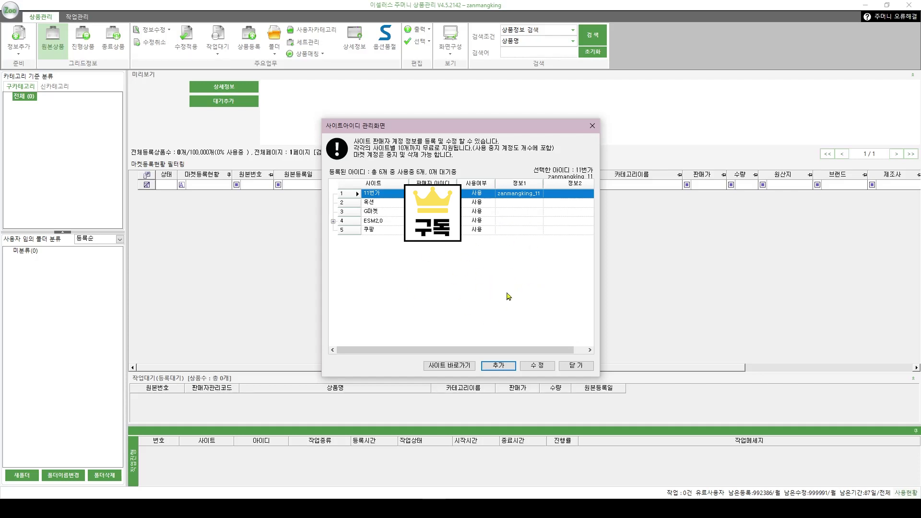
pyautogui.click(575, 366)
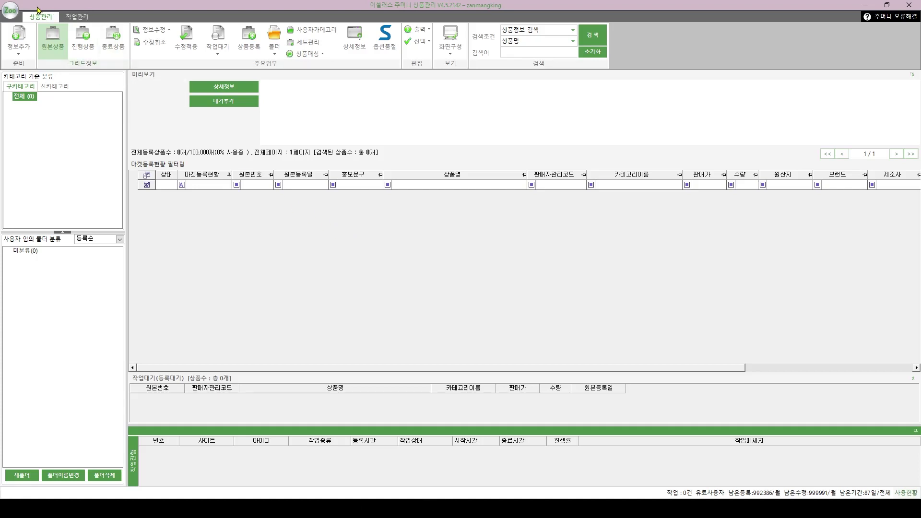
# Step: Open the Excel bulk registration for original products and set the maximum quantity per registration to 5000
pyautogui.click(21, 54)
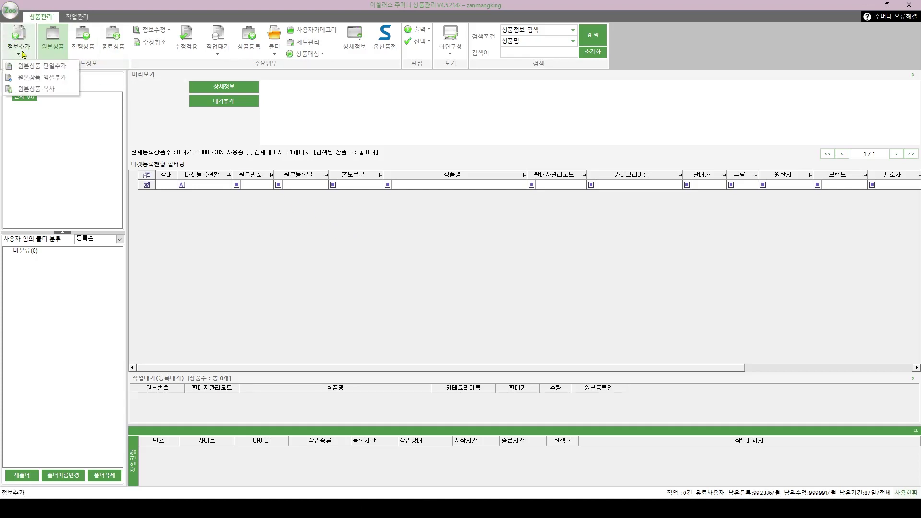
pyautogui.click(56, 83)
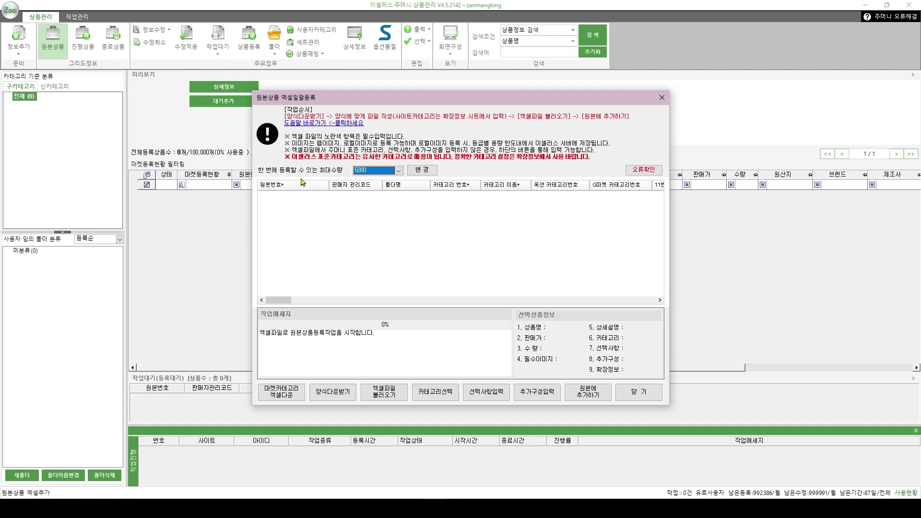
pyautogui.click(367, 171)
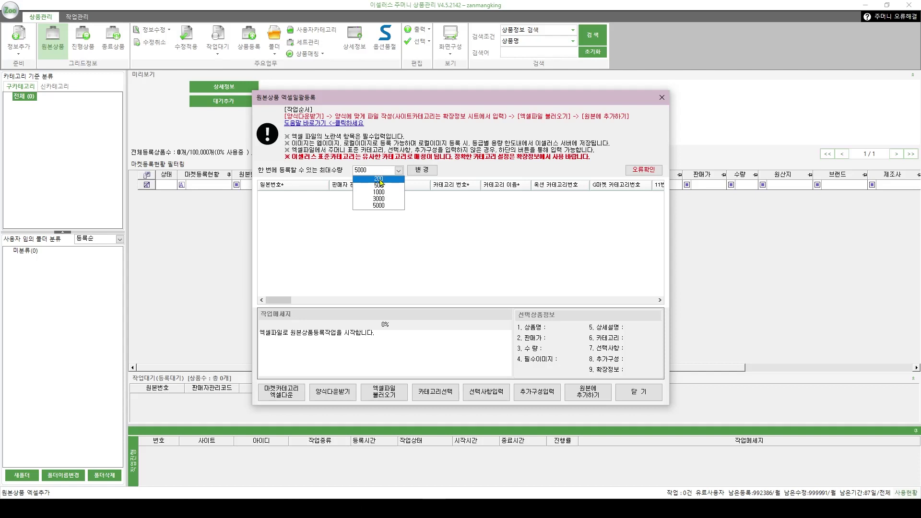
pyautogui.click(377, 205)
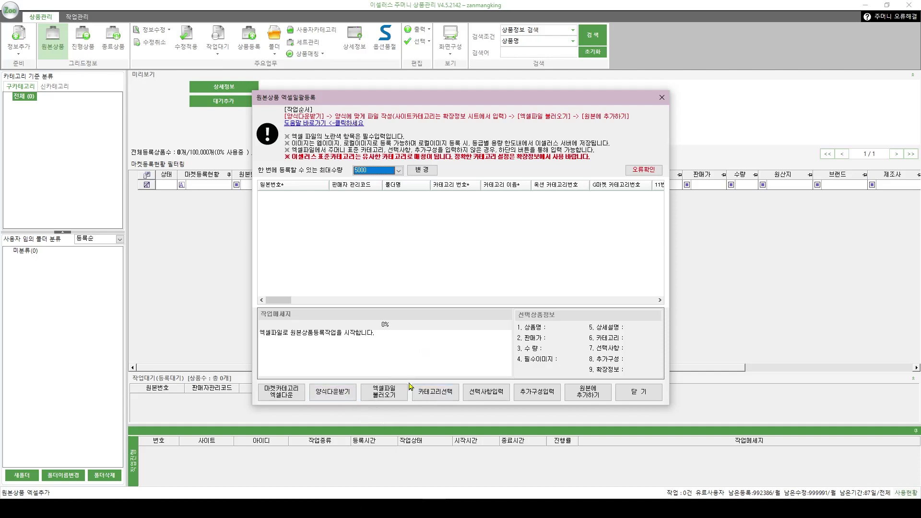
# Step: Load the Excel file test_zanmangking_286963_001, add its products to the originals, and close the bulk registration
pyautogui.click(383, 392)
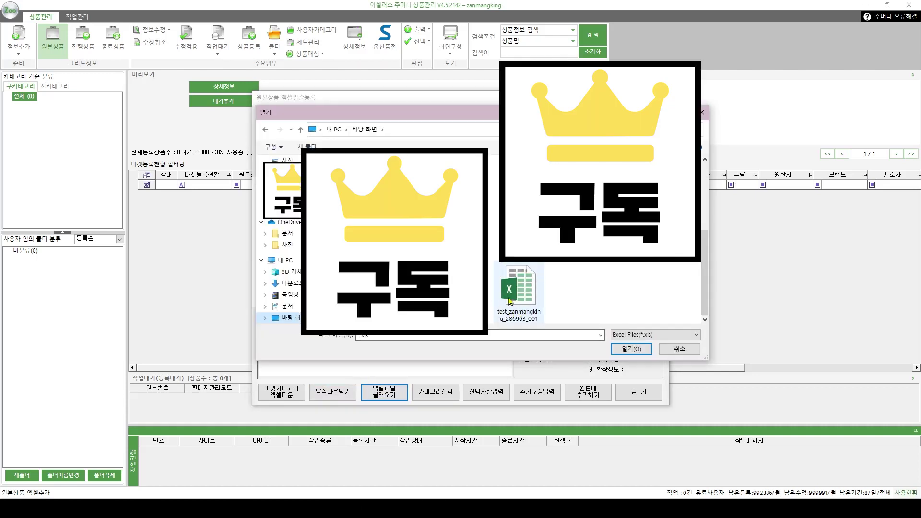
pyautogui.doubleClick(522, 303)
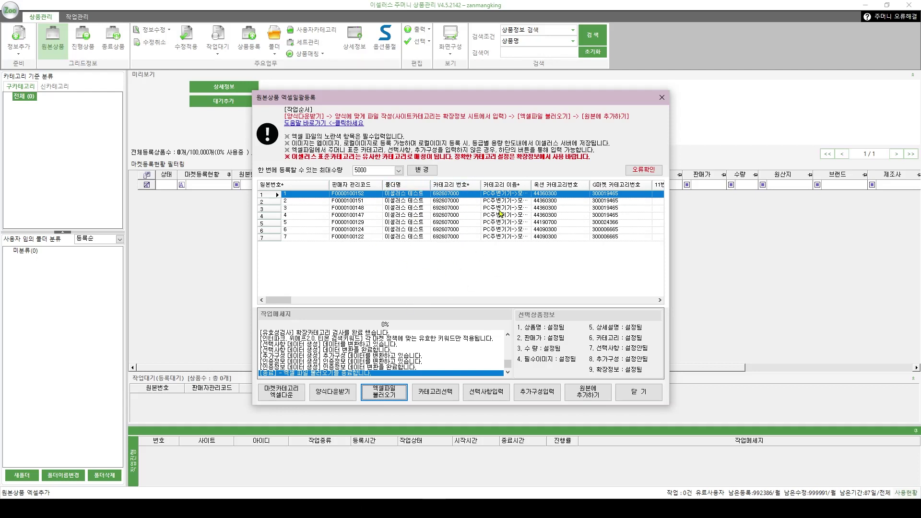
pyautogui.click(587, 400)
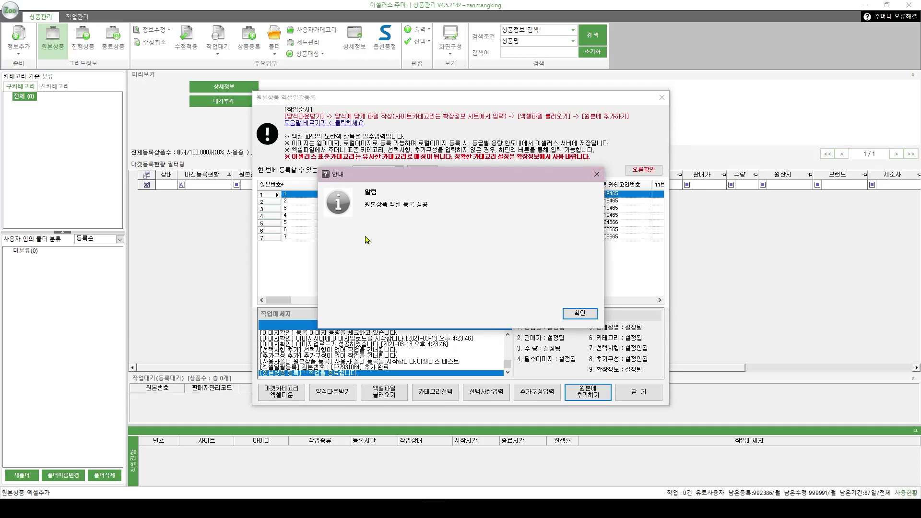
pyautogui.click(574, 317)
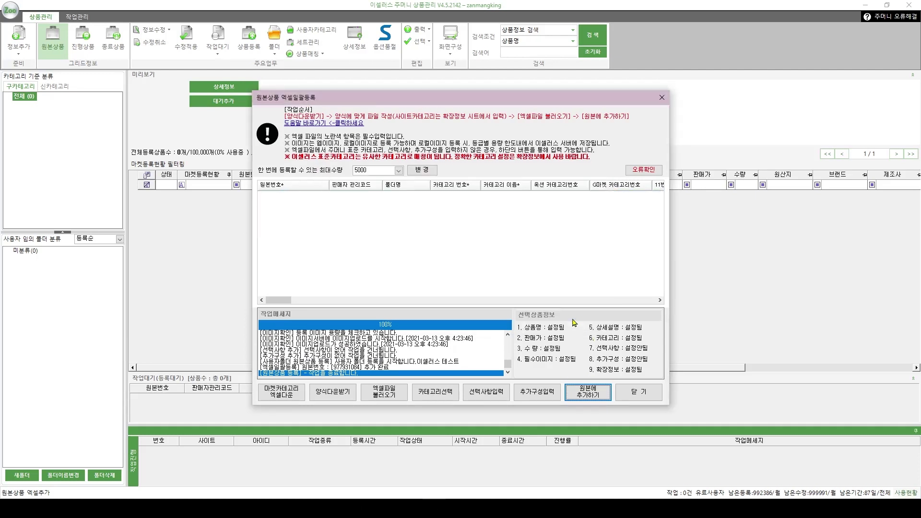
pyautogui.click(639, 393)
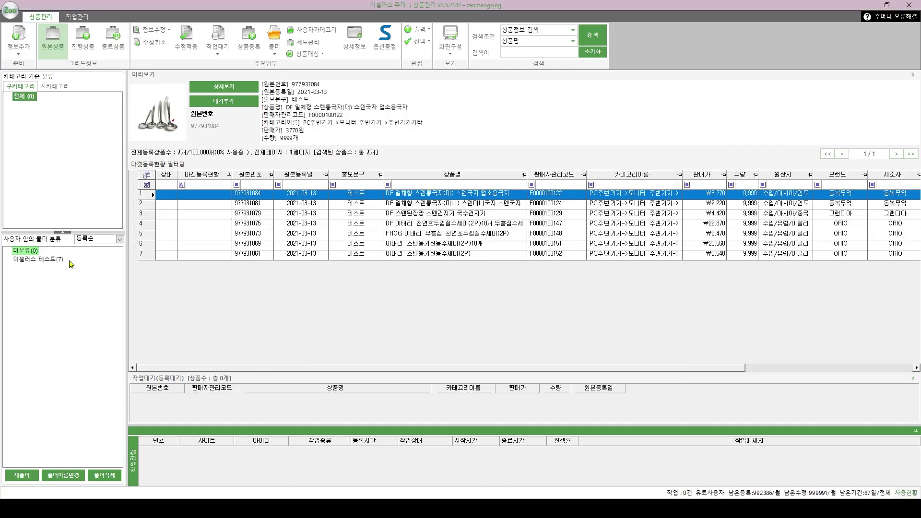
# Step: Select the 이셀러스 테스트 folder and start a new 옥션 set in set management
pyautogui.click(40, 260)
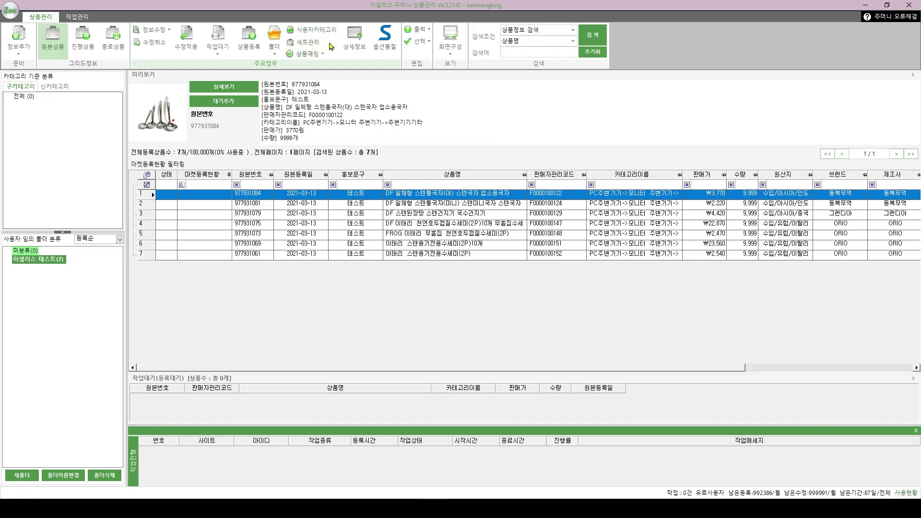
pyautogui.click(303, 42)
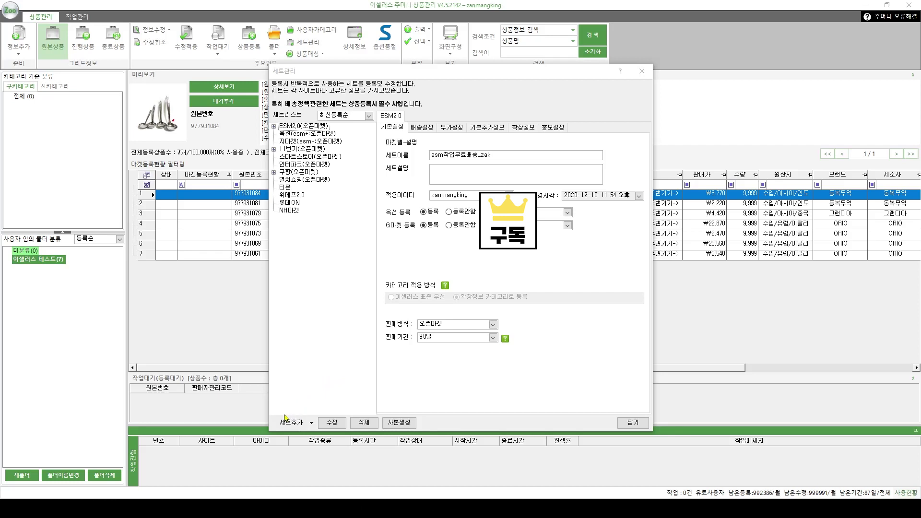
pyautogui.click(307, 424)
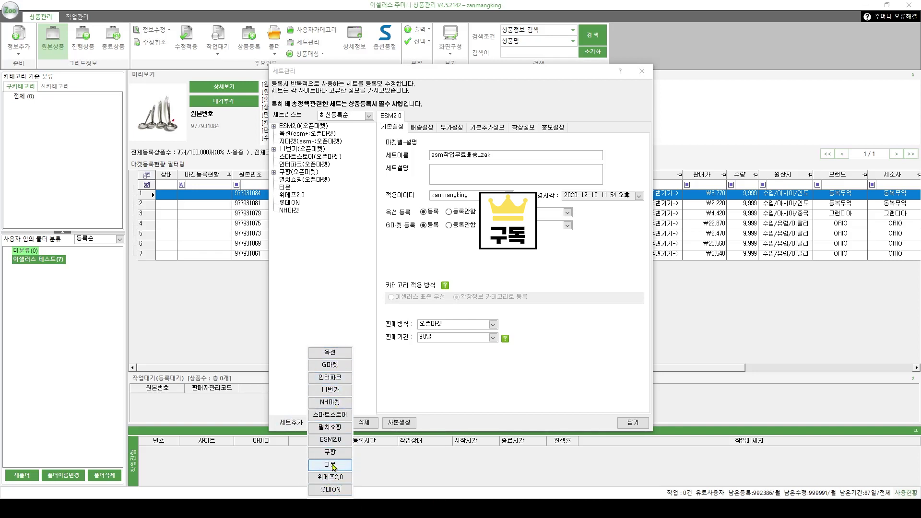
pyautogui.click(334, 356)
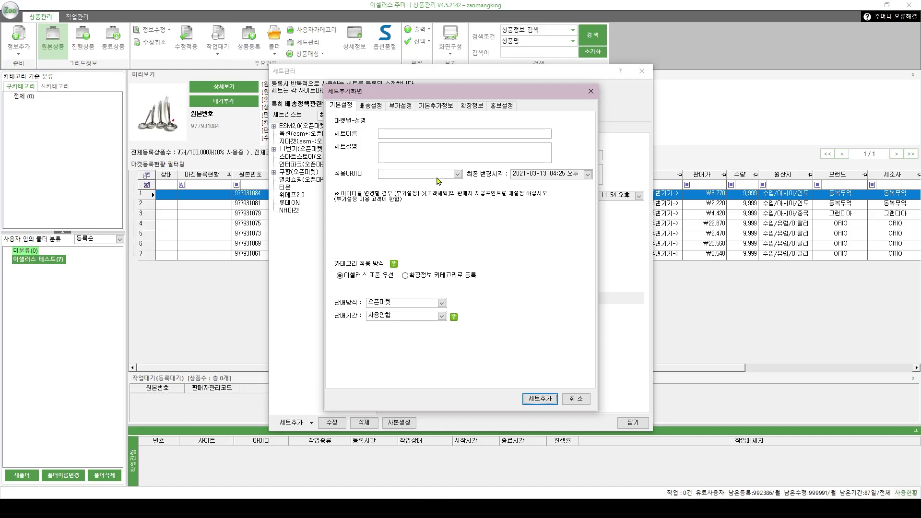
# Step: Name the new set 123 and assign the seller account ID as its applied ID
pyautogui.click(396, 136)
pyautogui.click(394, 153)
pyautogui.click(438, 175)
pyautogui.click(425, 182)
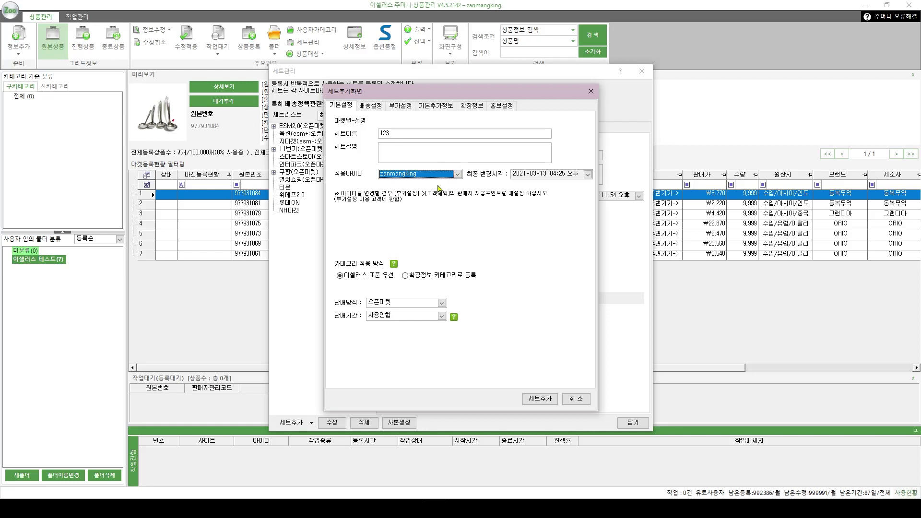
pyautogui.click(408, 175)
pyautogui.click(407, 183)
# Step: Set the new set's category method to 확장정보 카테고리로 등록, its 판매방식 to 오픈마켓 and its 판매기간 to 90일
pyautogui.click(418, 277)
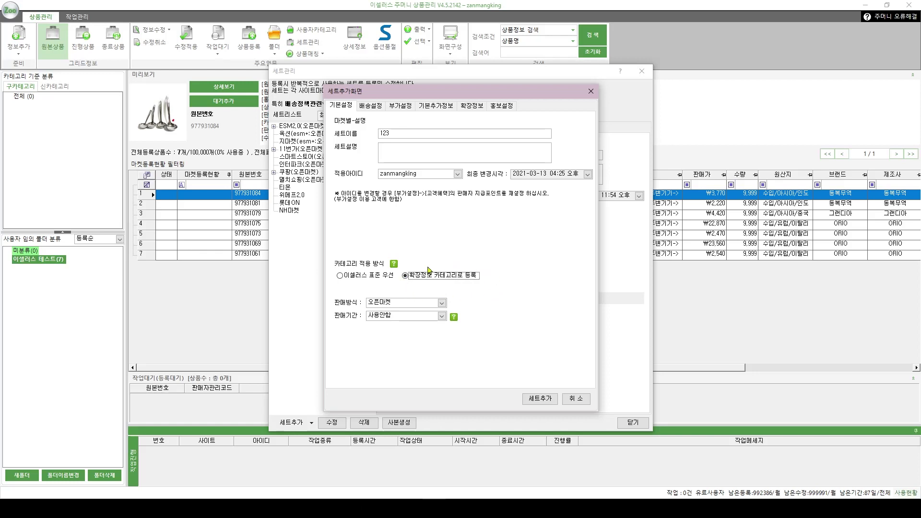
pyautogui.click(441, 304)
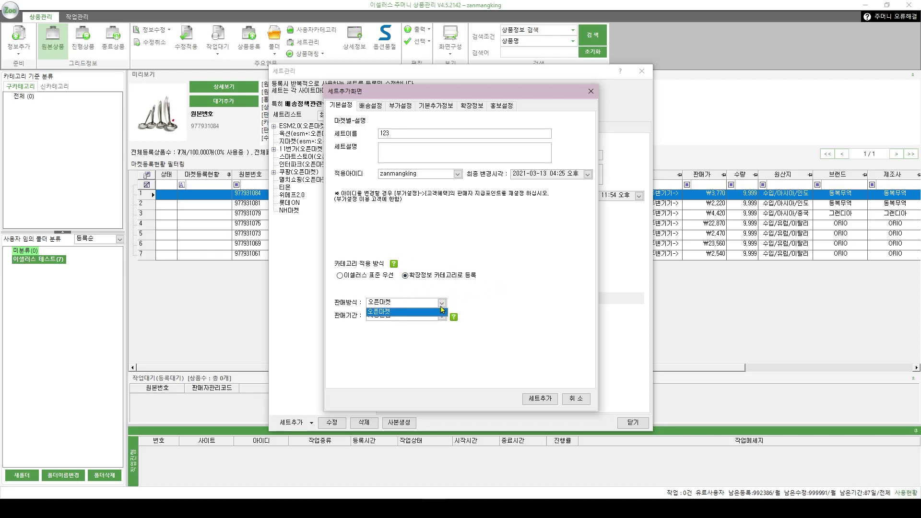
pyautogui.click(436, 311)
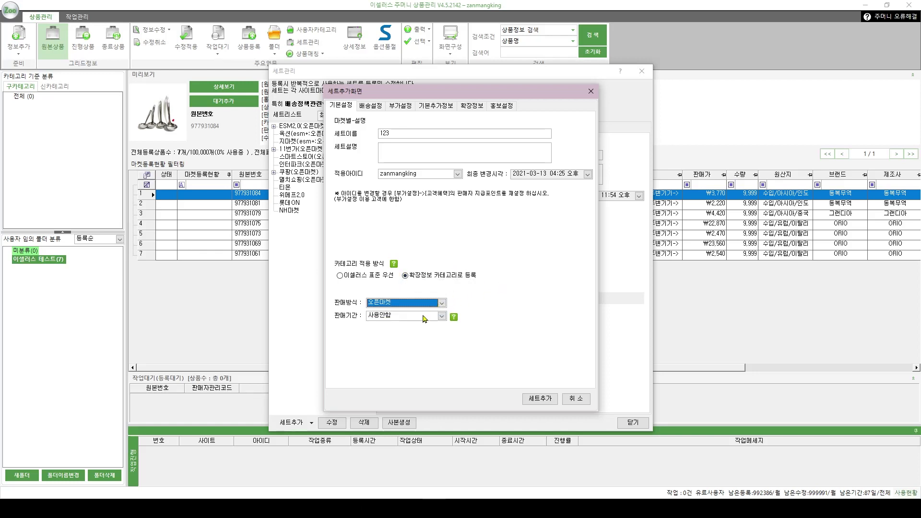
pyautogui.click(424, 318)
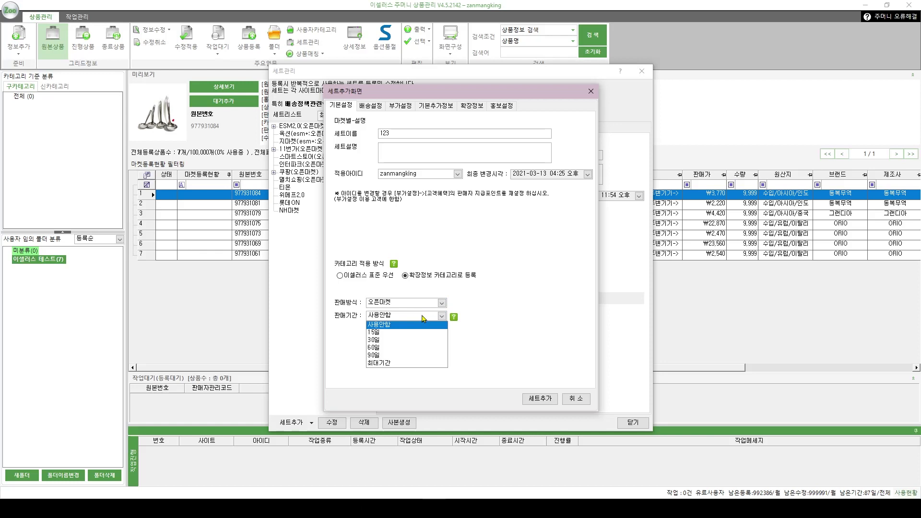
pyautogui.click(403, 356)
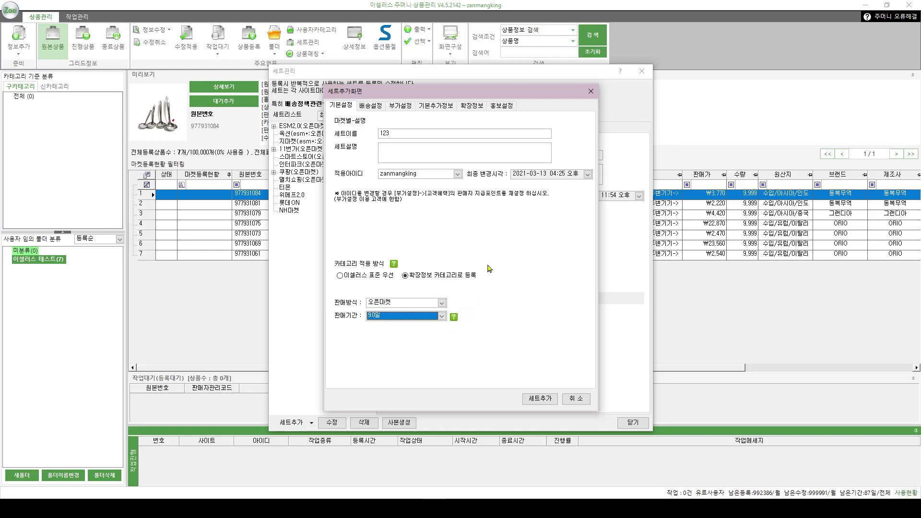
# Step: Examine the new set's shipping, additional, basic extra, extended information and promotion settings, discard the set, and close set management
pyautogui.click(372, 106)
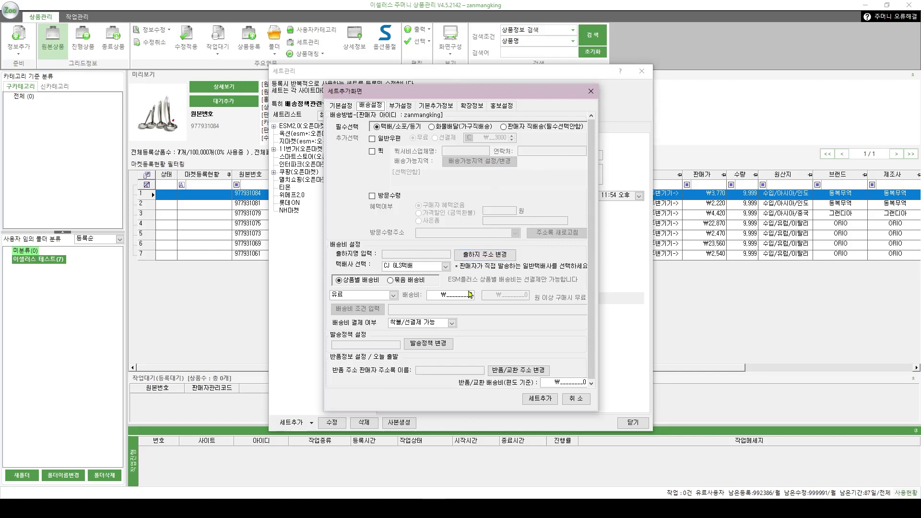
pyautogui.click(410, 109)
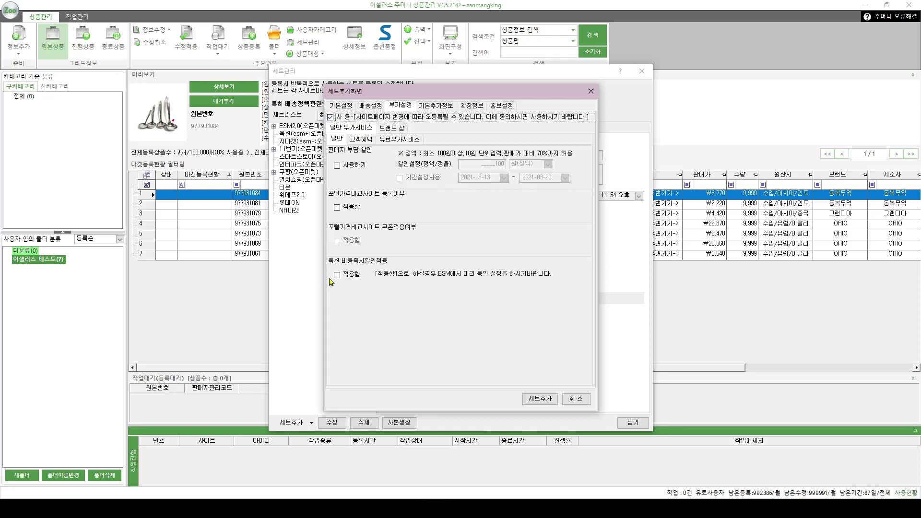
pyautogui.click(330, 117)
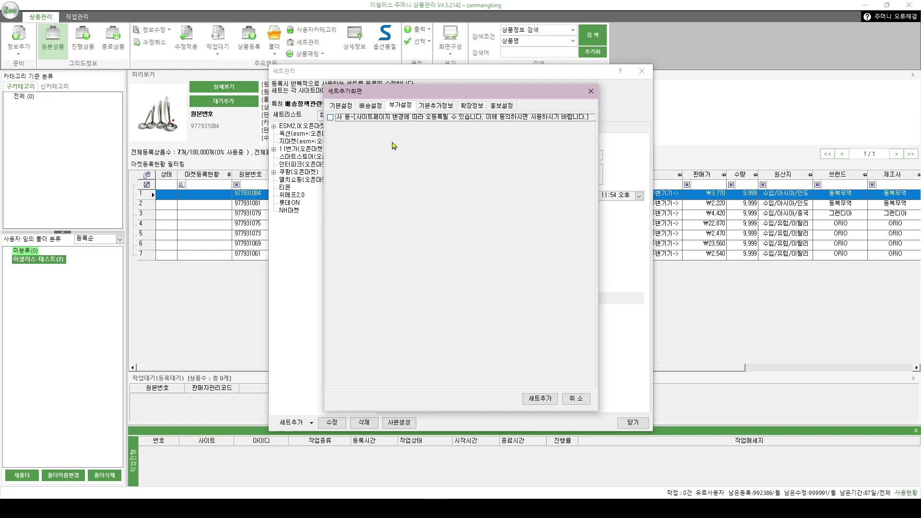
pyautogui.click(434, 109)
pyautogui.click(473, 108)
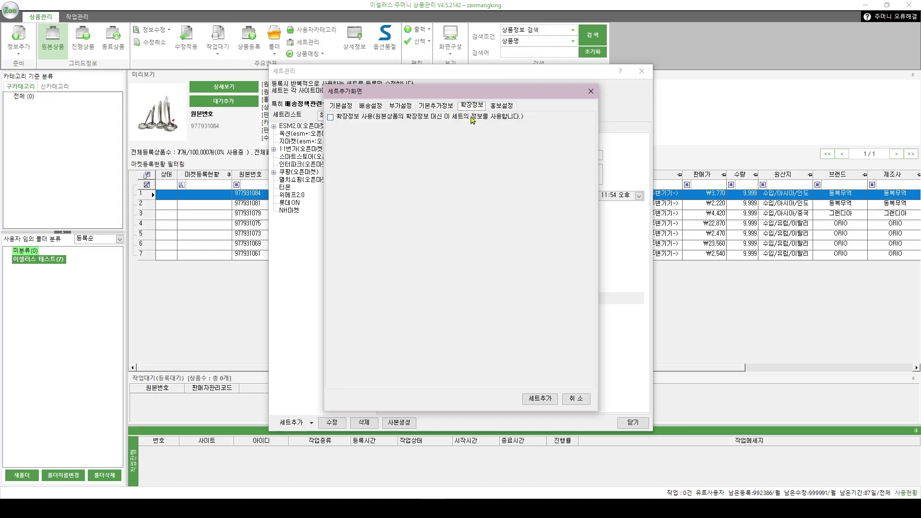
pyautogui.click(496, 107)
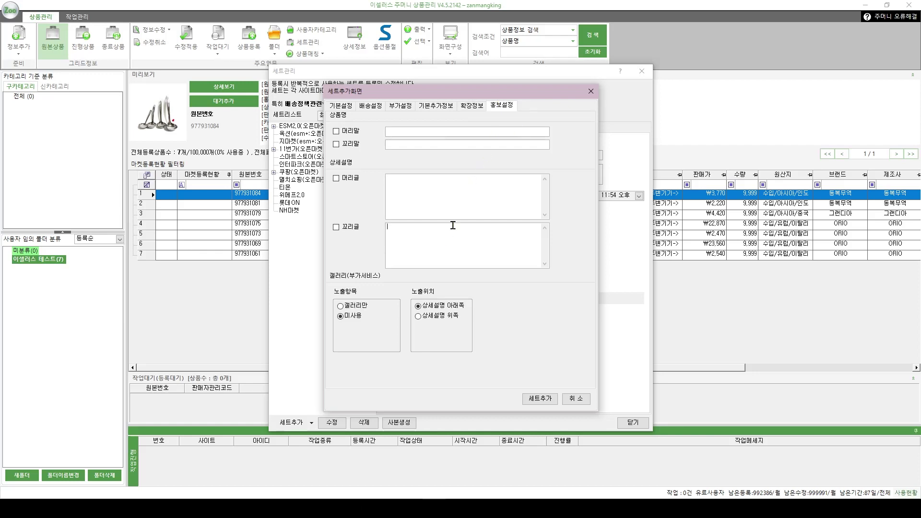
pyautogui.click(512, 231)
pyautogui.click(345, 106)
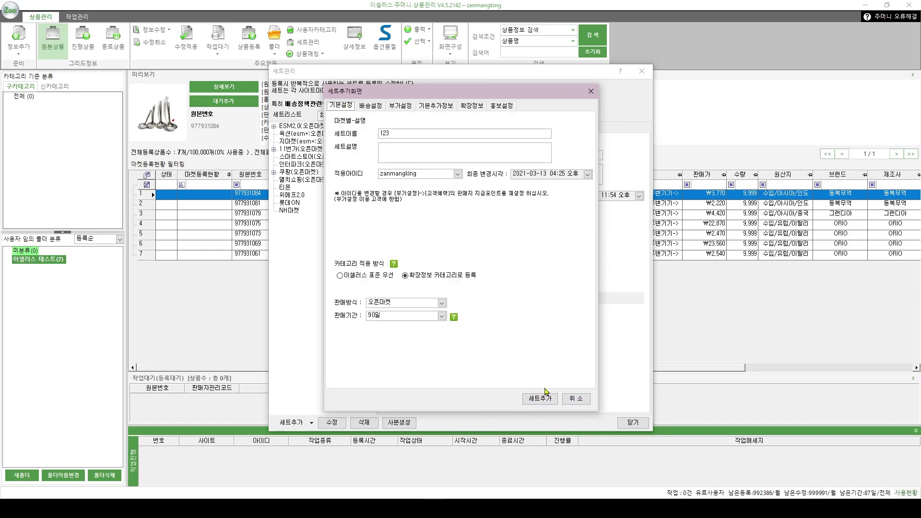
pyautogui.click(568, 400)
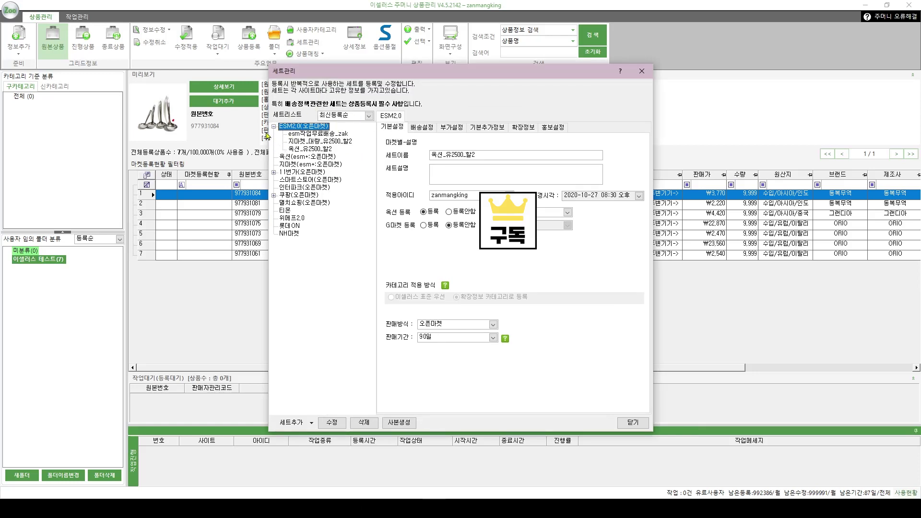
pyautogui.click(633, 423)
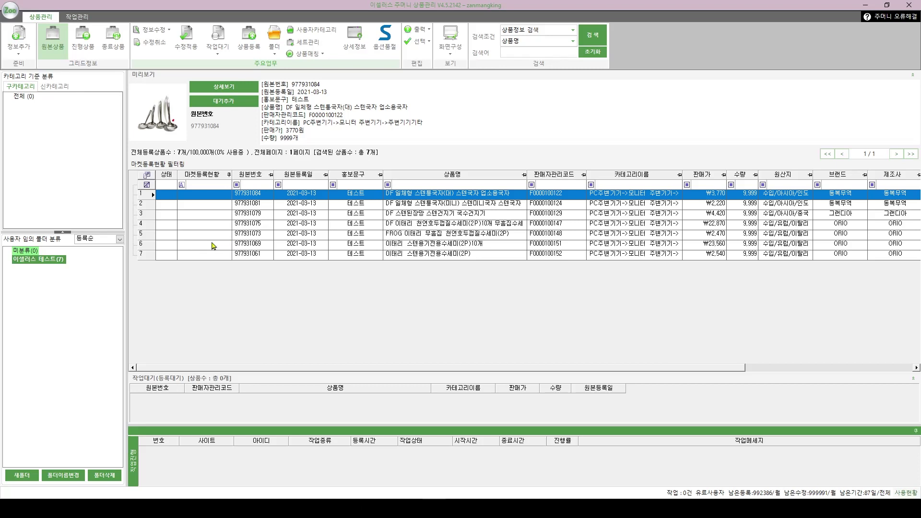
# Step: Start registering the product DF 스텐된장망 스텐건지기 국수건지기 and let it be added to the 작업대기 queue
pyautogui.click(240, 225)
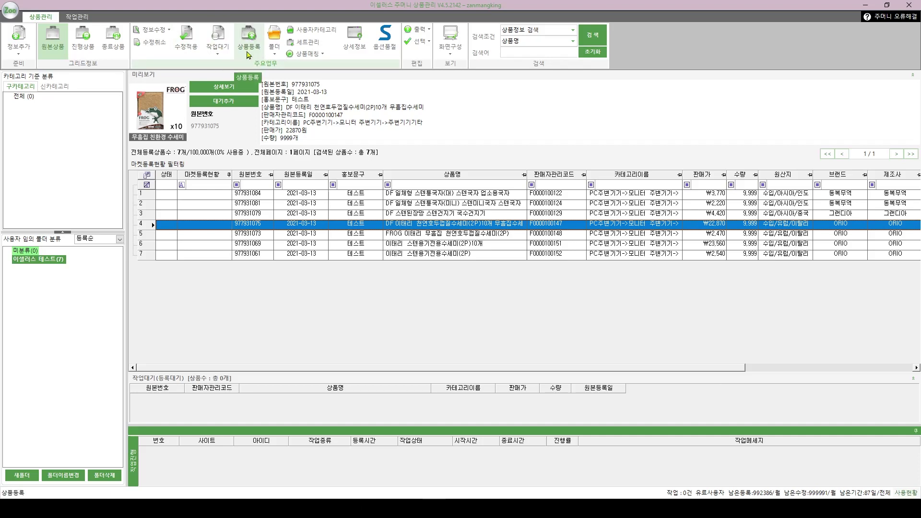
pyautogui.click(204, 215)
pyautogui.click(249, 39)
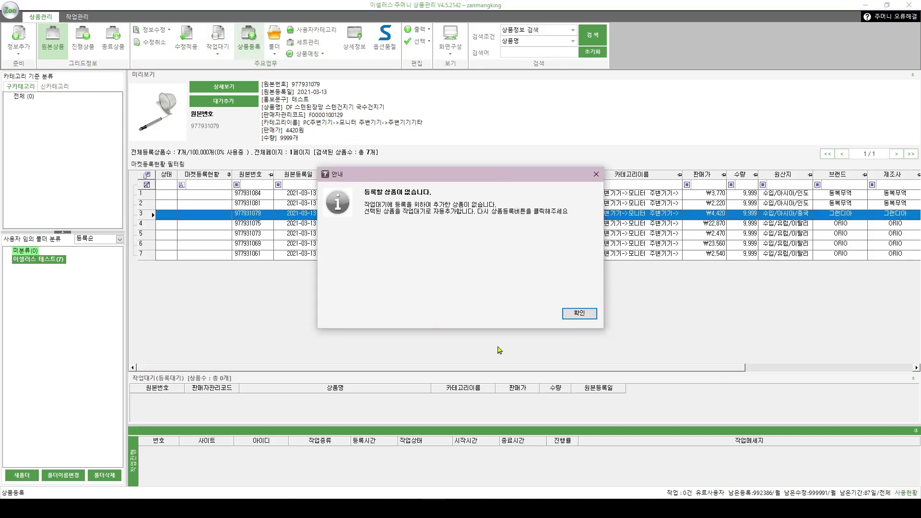
pyautogui.click(573, 313)
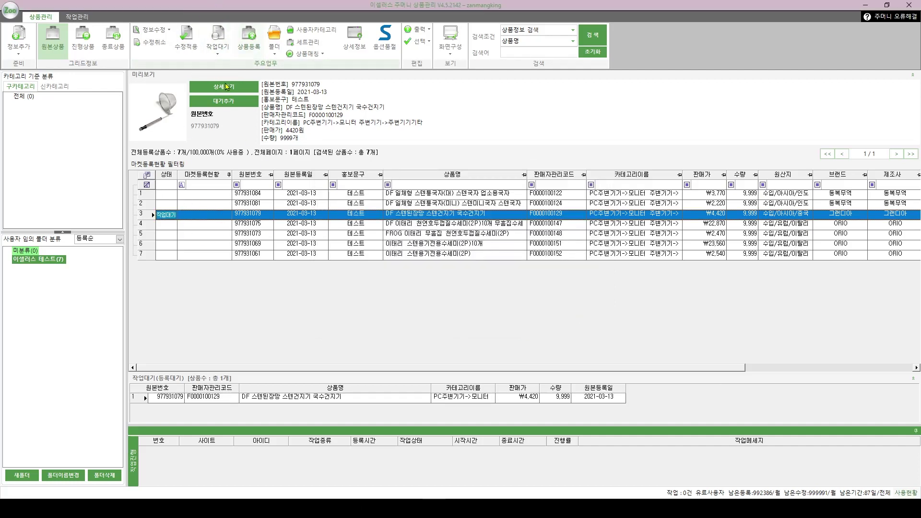
# Step: Remove all products from the 작업대기 queue
pyautogui.click(211, 228)
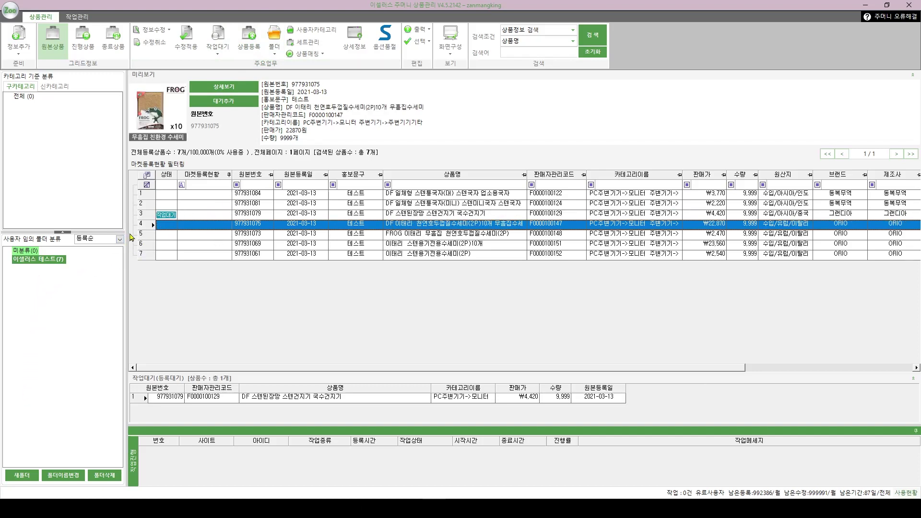
pyautogui.click(183, 214)
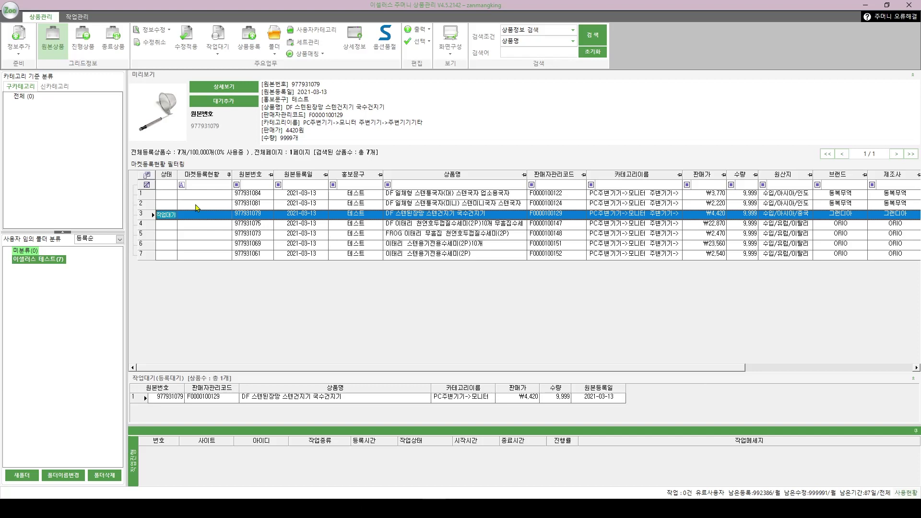
pyautogui.click(197, 204)
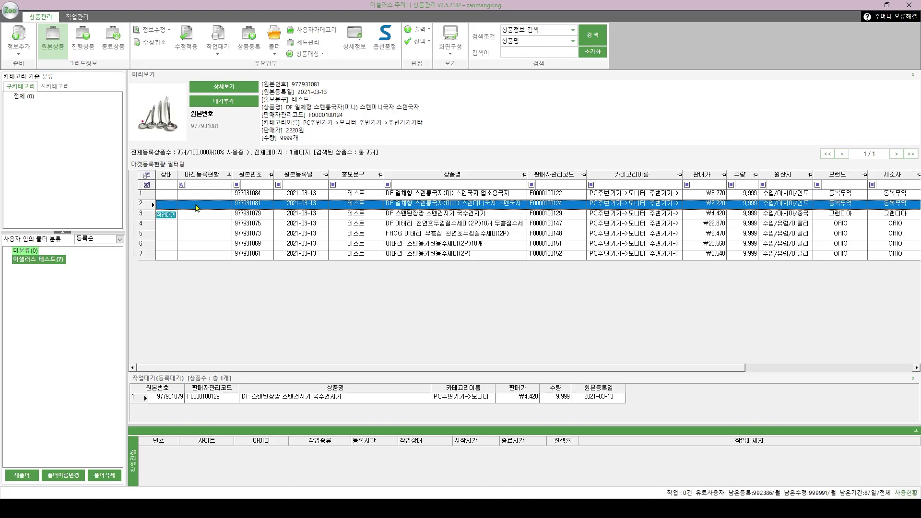
pyautogui.rightClick(196, 207)
pyautogui.click(191, 209)
pyautogui.rightClick(189, 207)
pyautogui.click(180, 235)
pyautogui.rightClick(180, 234)
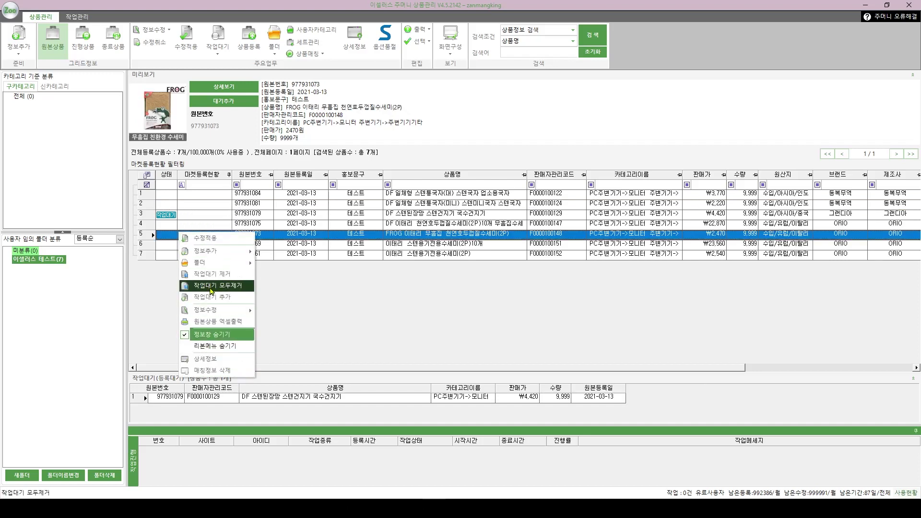
pyautogui.click(222, 286)
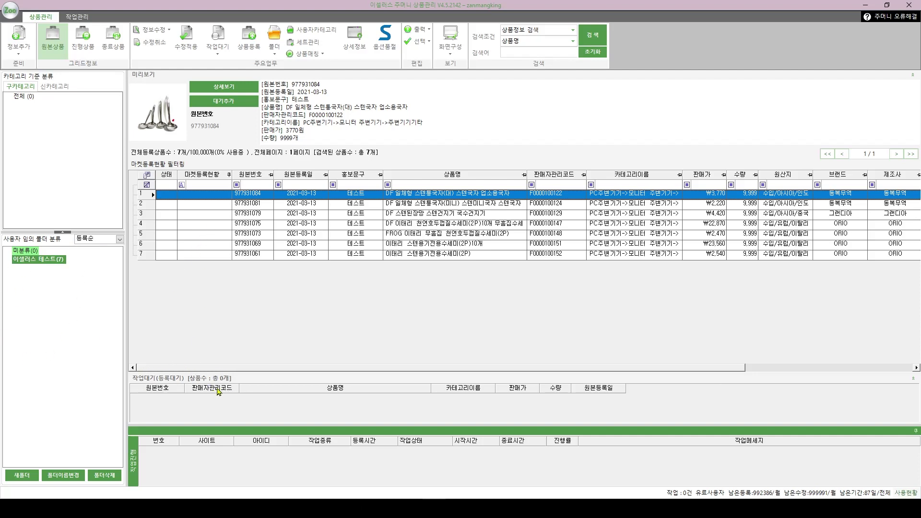
pyautogui.click(202, 225)
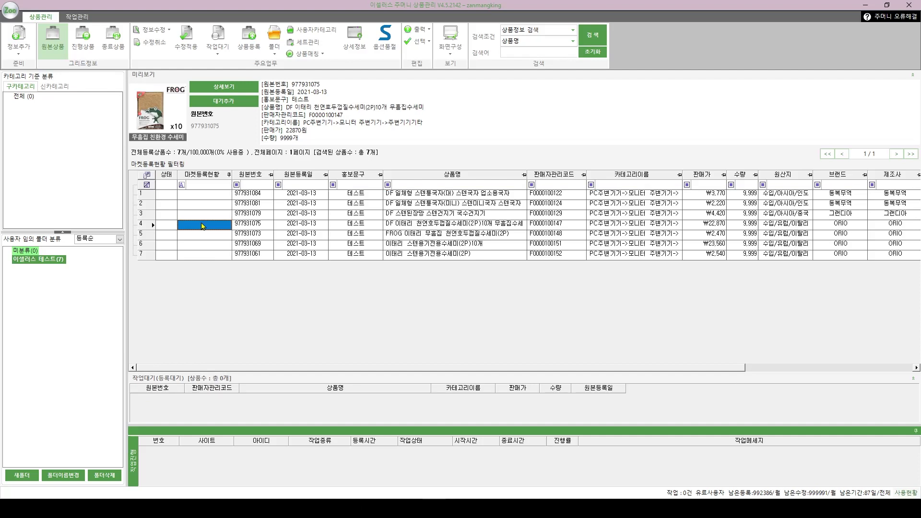
pyautogui.click(205, 205)
pyautogui.rightClick(205, 207)
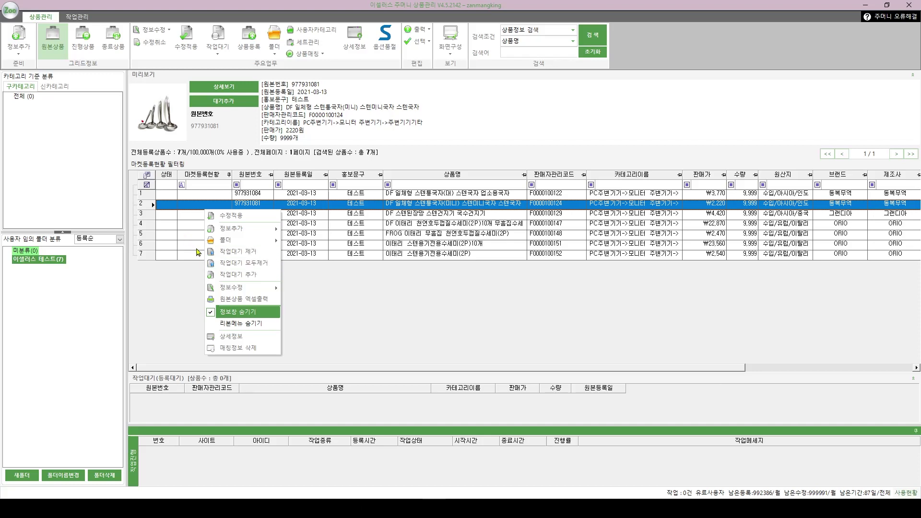
pyautogui.click(182, 224)
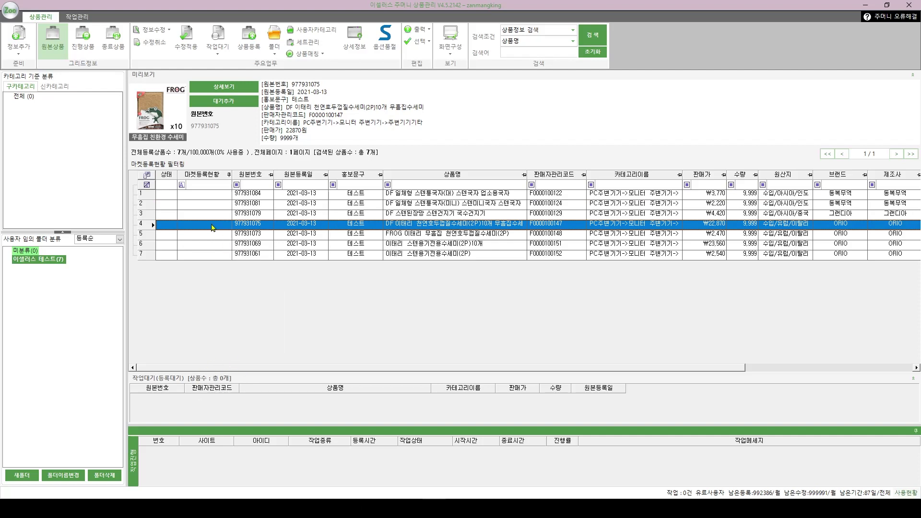
pyautogui.click(202, 213)
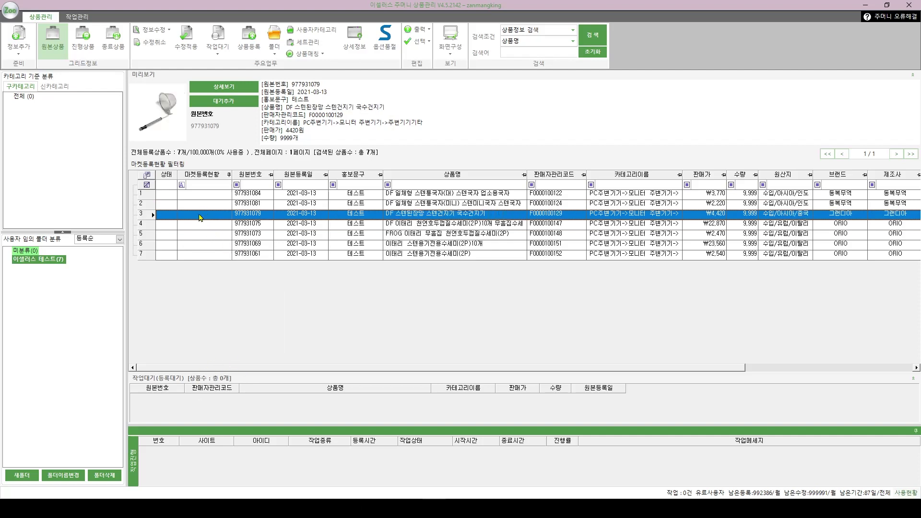
pyautogui.rightClick(200, 217)
pyautogui.click(220, 268)
pyautogui.click(216, 245)
# Step: Select every product in the 이셀러스 테스트 folder's list
pyautogui.moveTo(204, 197); pyautogui.dragTo(191, 255)
pyautogui.moveTo(205, 196); pyautogui.dragTo(193, 258)
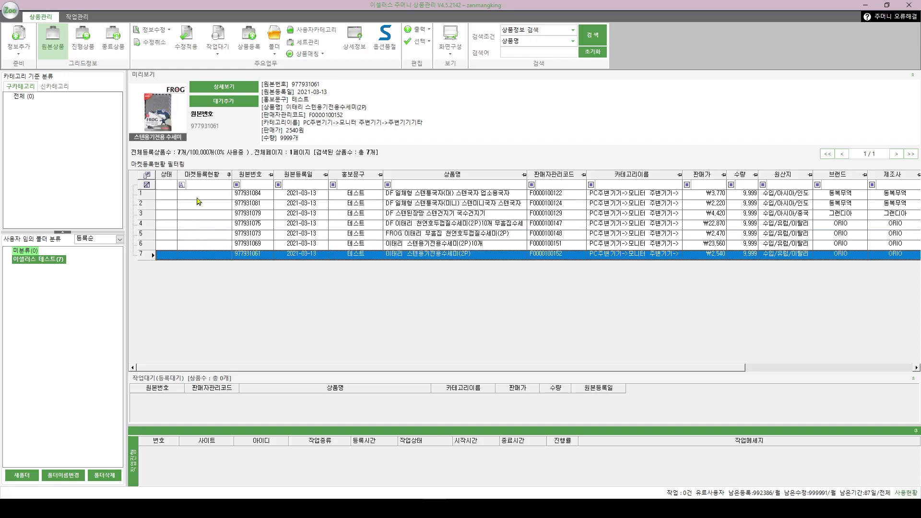
pyautogui.click(201, 214)
pyautogui.click(201, 197)
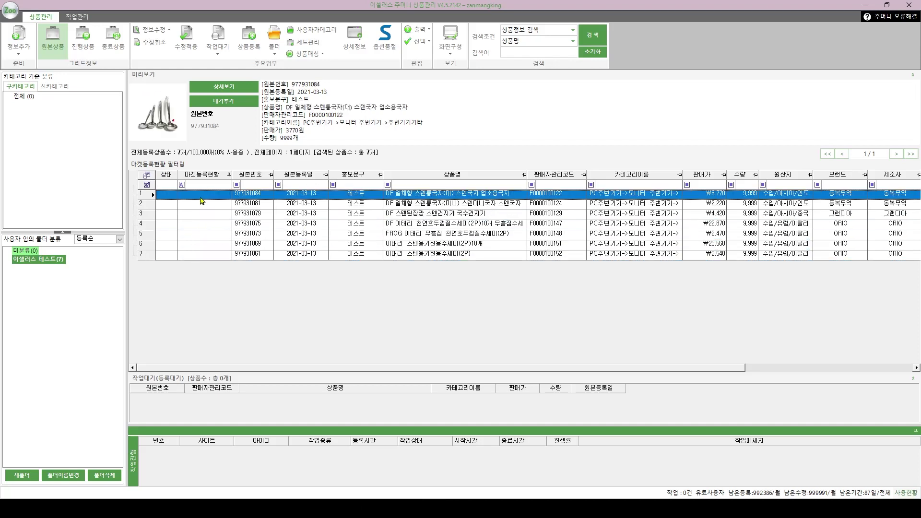
pyautogui.click(199, 243)
pyautogui.click(205, 206)
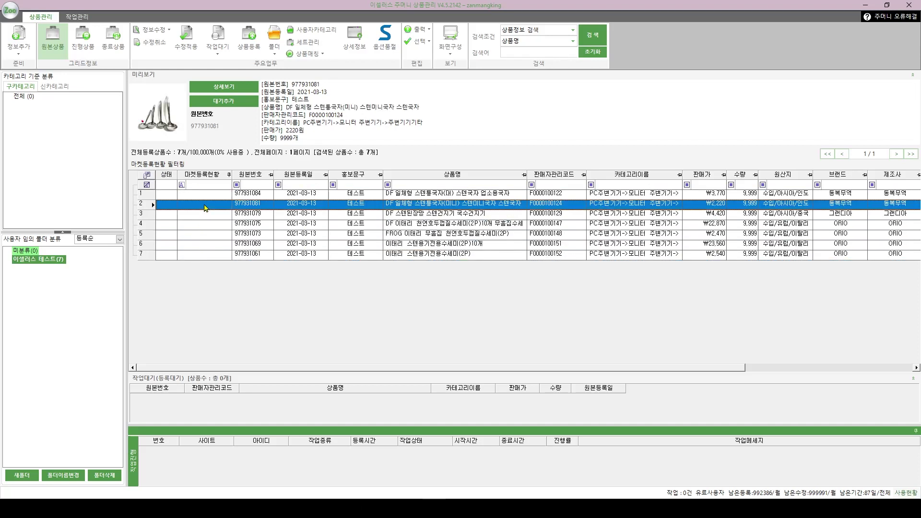
pyautogui.hotkey('ctrl', 'a')
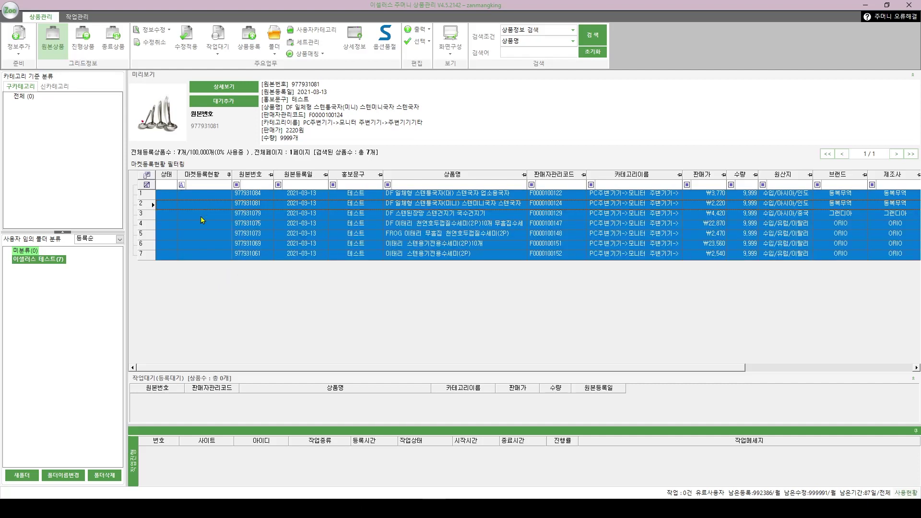
# Step: Reduce the selection to the 스텐미니국자 product and reselect the whole list with the 전체선택 command
pyautogui.click(200, 216)
pyautogui.click(206, 204)
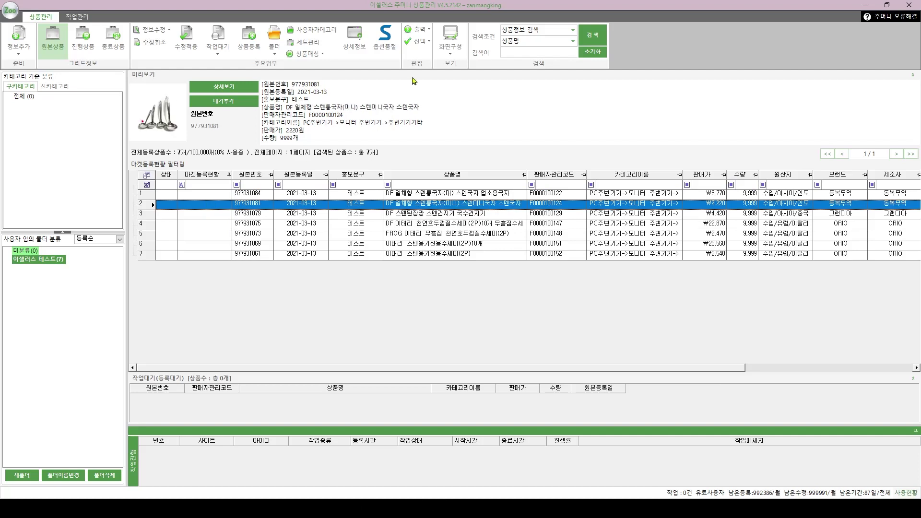
pyautogui.click(420, 42)
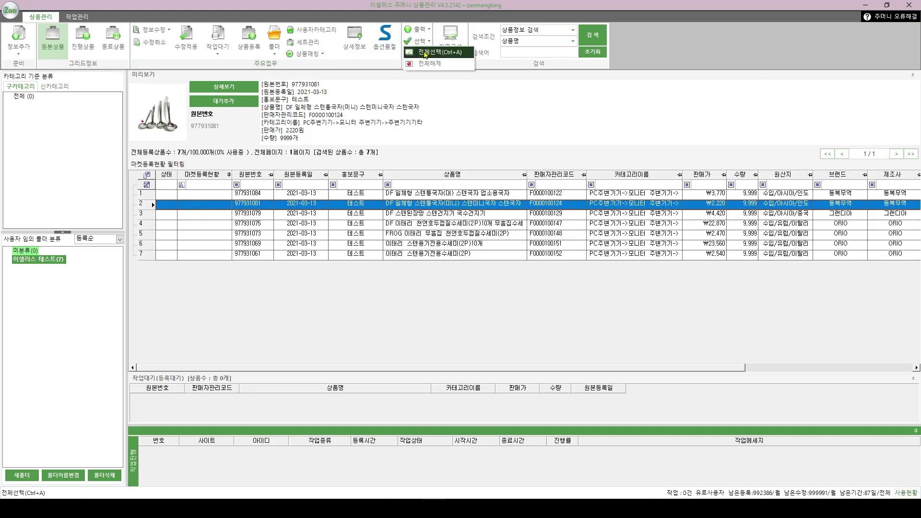
pyautogui.click(439, 52)
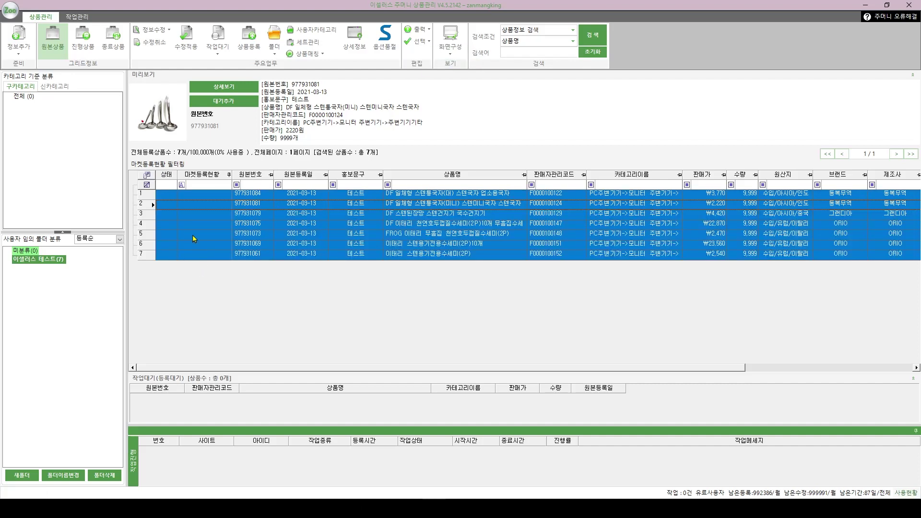
# Step: Select the range of products from row 1 through row 7 in the original products list
pyautogui.click(242, 235)
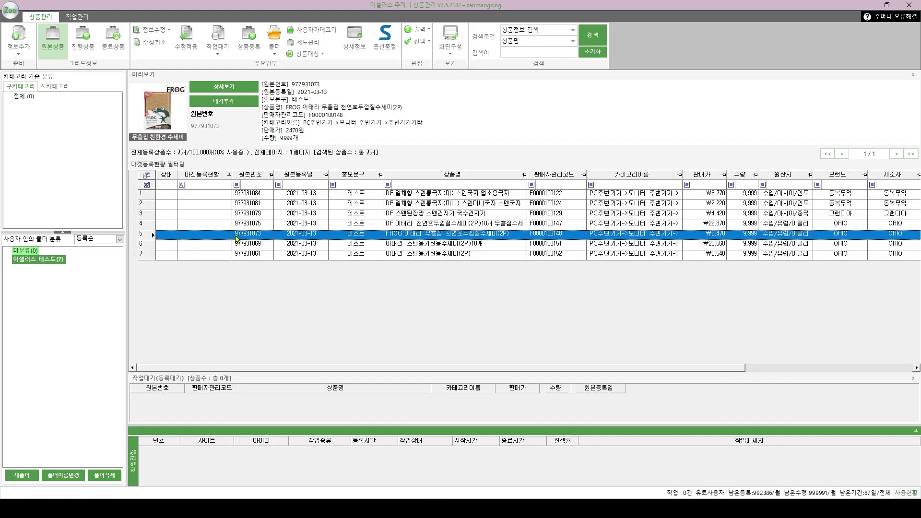
pyautogui.click(214, 195)
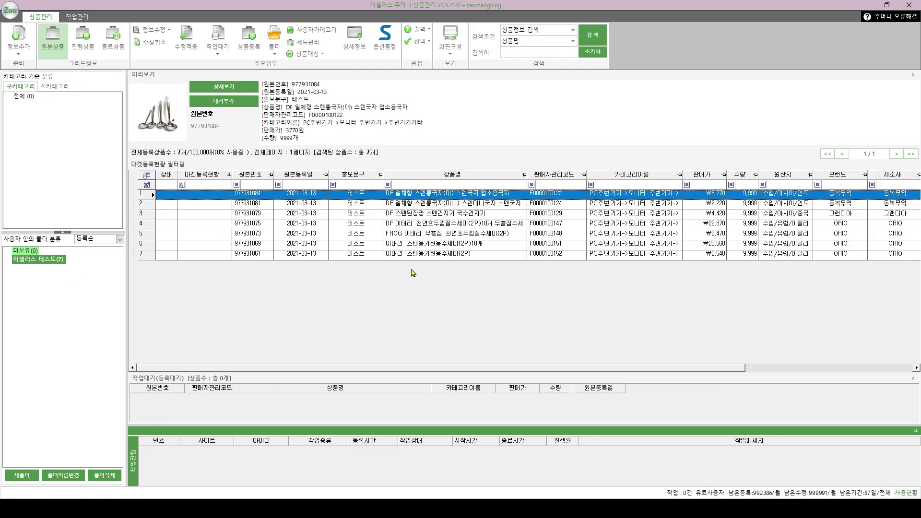
pyautogui.click(210, 226)
pyautogui.moveTo(214, 195); pyautogui.dragTo(205, 255)
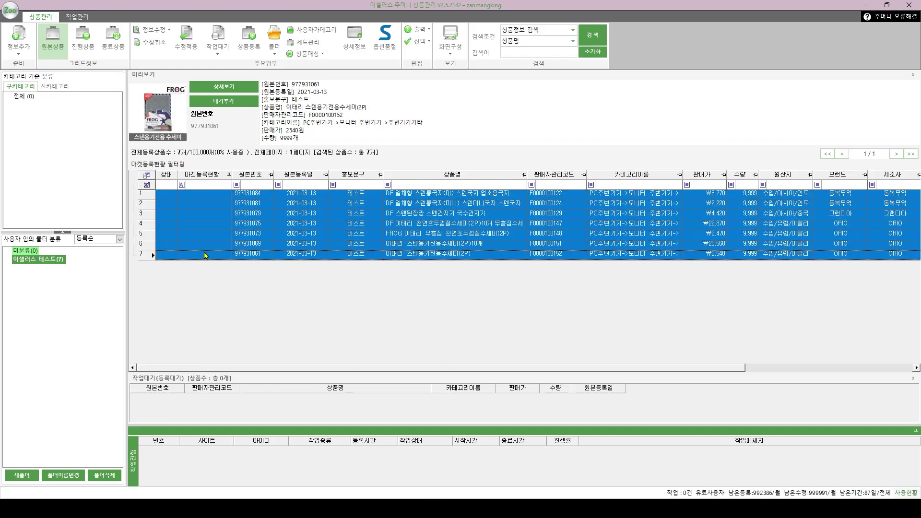
pyautogui.click(869, 154)
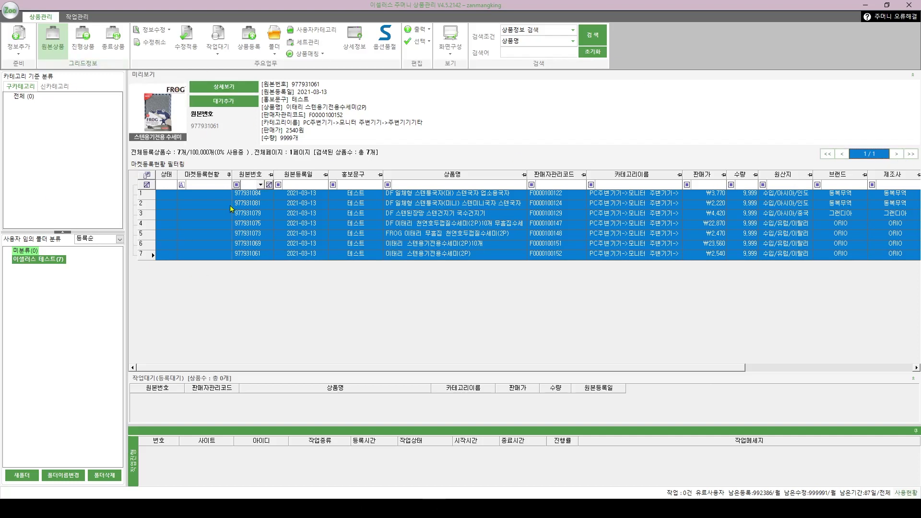
pyautogui.click(239, 224)
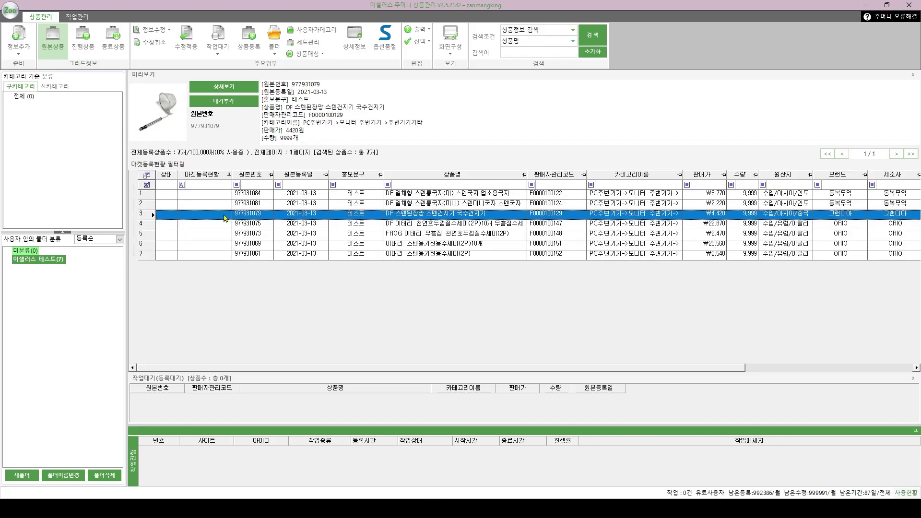
pyautogui.click(205, 196)
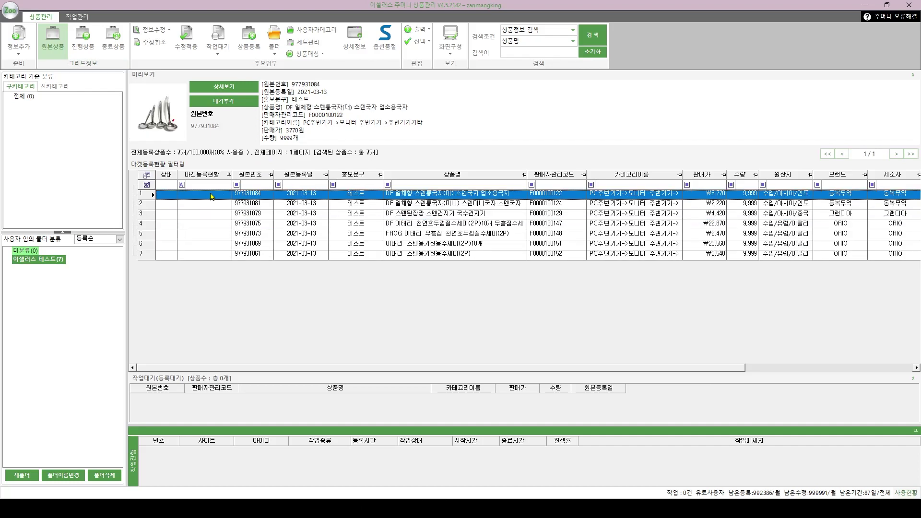
pyautogui.click(203, 216)
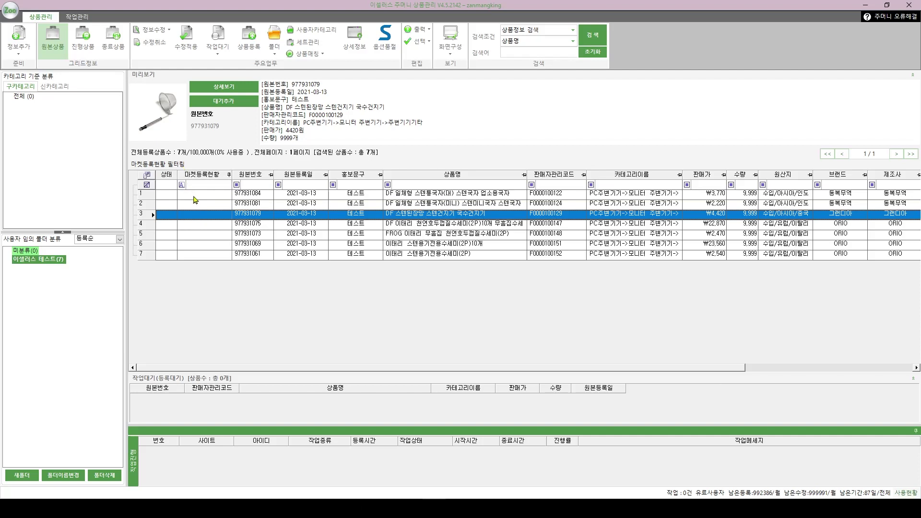
pyautogui.click(195, 197)
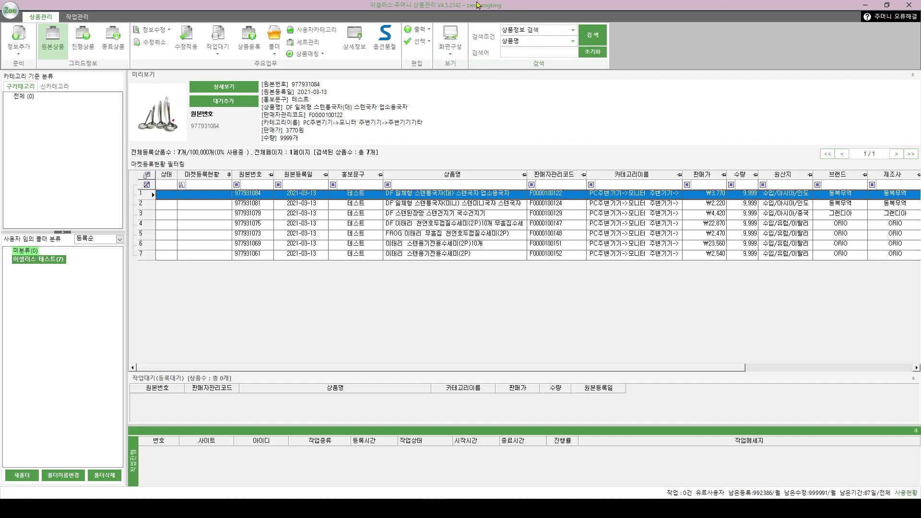
# Step: Search the original products with 기간 검색, using 2021-03-13 as both the start and end date
pyautogui.click(541, 32)
pyautogui.click(518, 48)
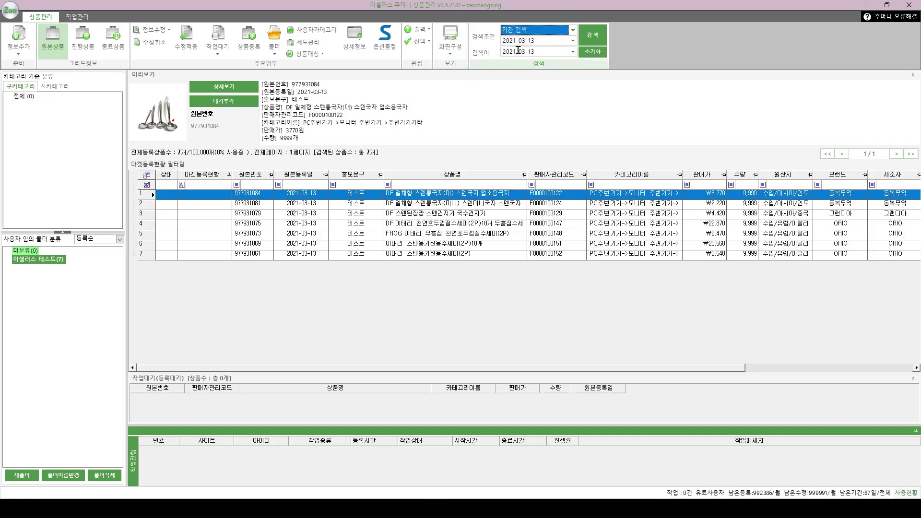
pyautogui.click(542, 43)
pyautogui.click(581, 41)
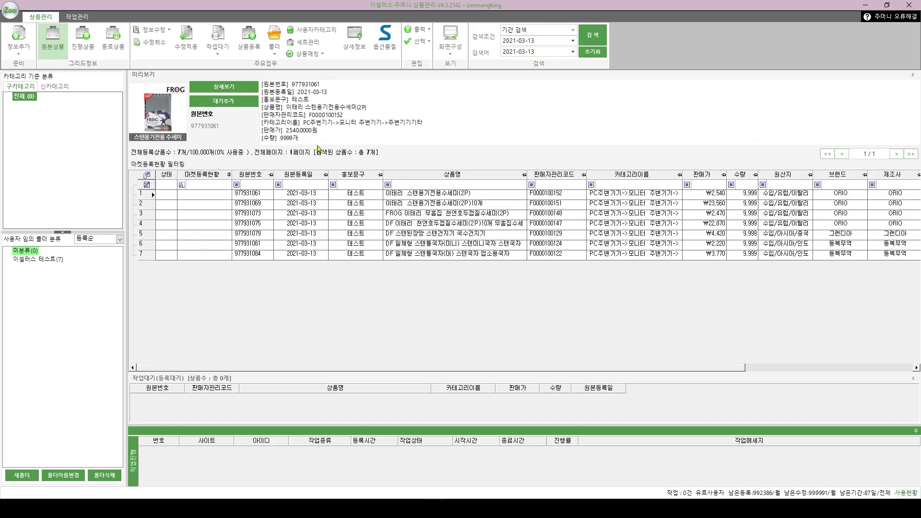
pyautogui.click(230, 224)
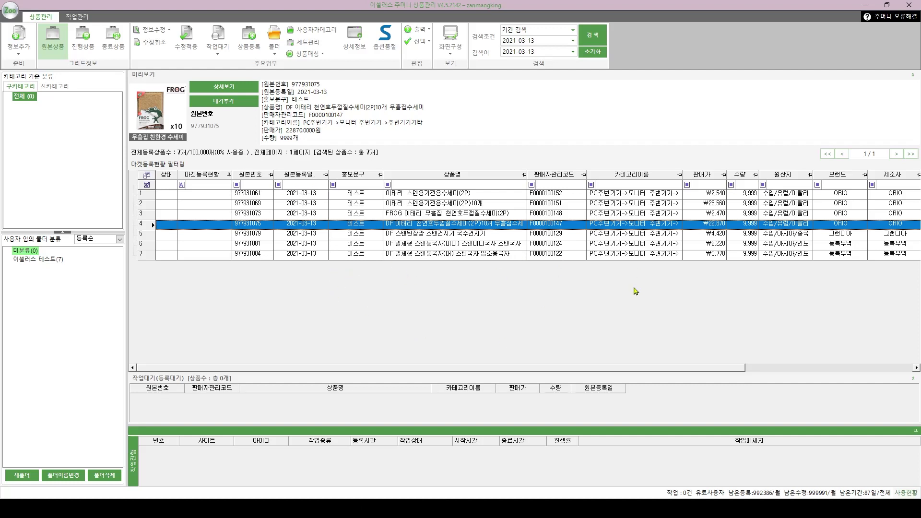
pyautogui.click(214, 194)
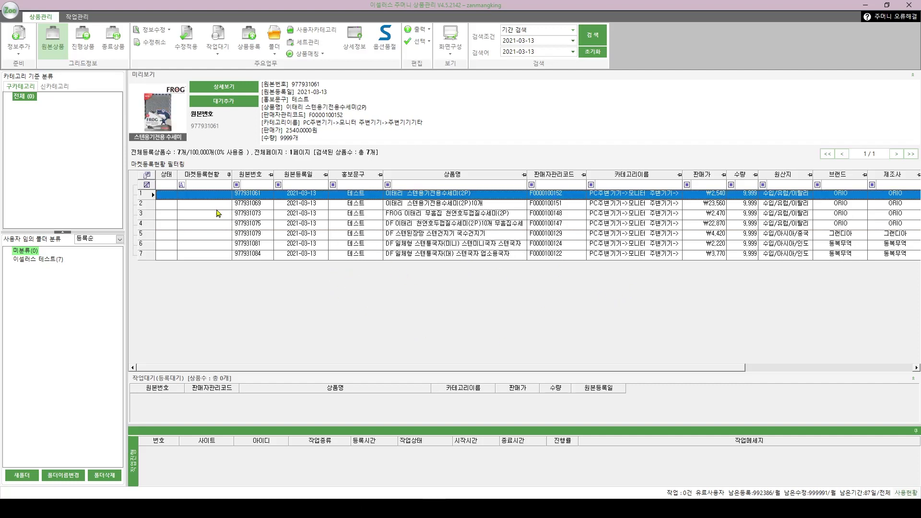
# Step: Set the search condition back to 상품정보 검색 and add the products in rows 1 through 7 to the 작업대기 queue
pyautogui.click(573, 30)
pyautogui.click(533, 47)
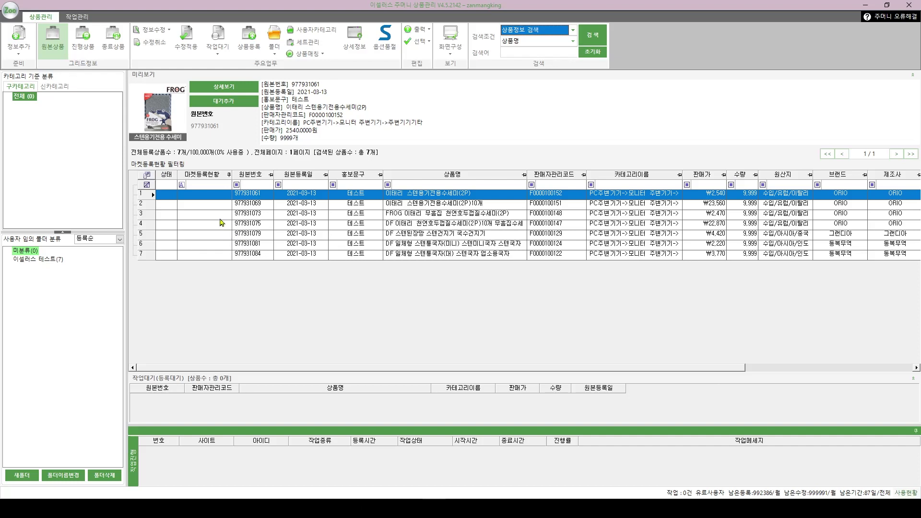
pyautogui.press('Down')
pyautogui.moveTo(209, 195); pyautogui.dragTo(209, 256)
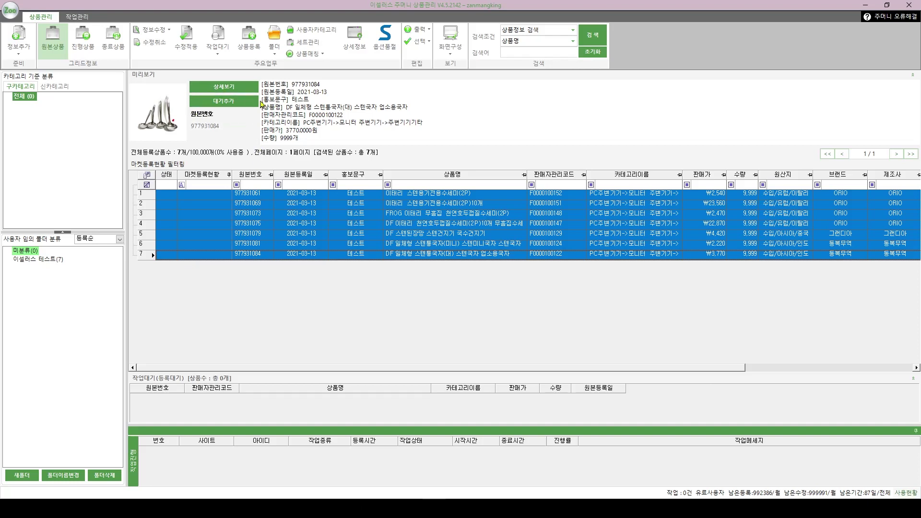
pyautogui.click(234, 106)
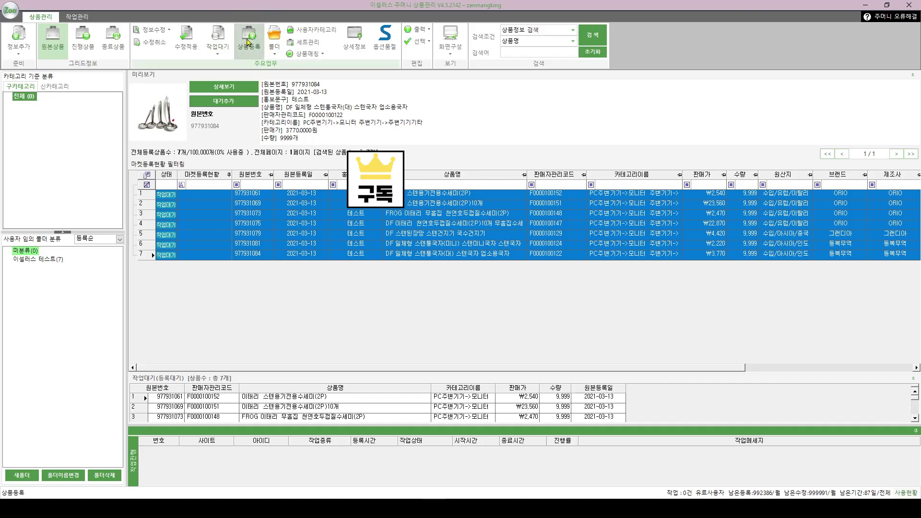
# Step: Open the 상품등록 dialog for the queued products, try the different market accounts, and keep only ESM2.0 ticked
pyautogui.click(248, 42)
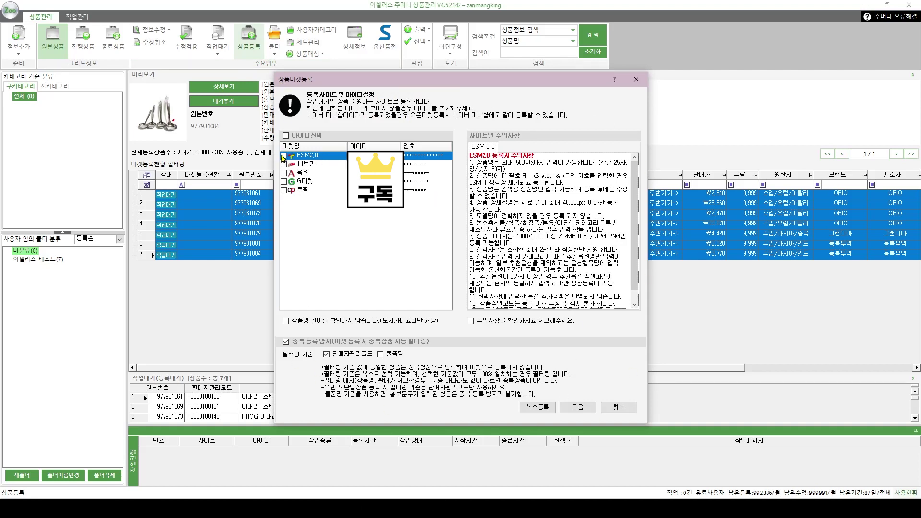
pyautogui.click(284, 155)
pyautogui.click(284, 164)
pyautogui.click(284, 173)
pyautogui.click(283, 181)
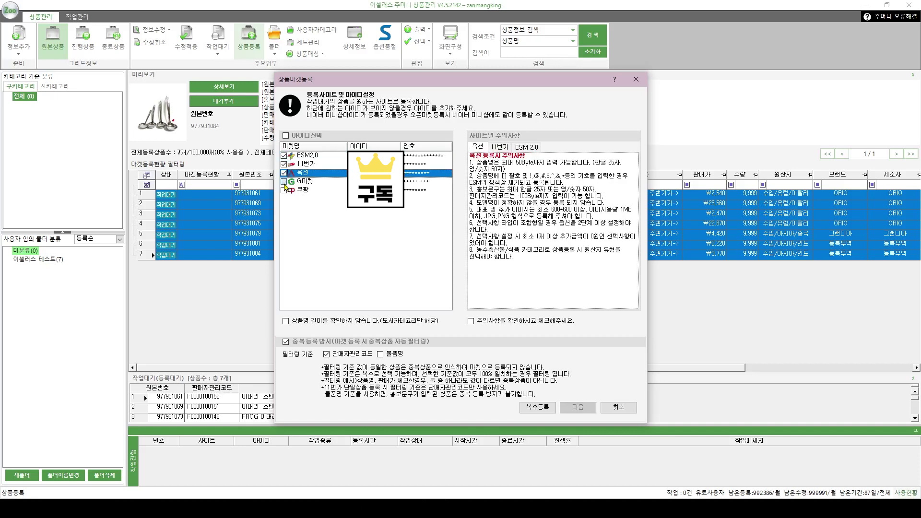
pyautogui.click(284, 190)
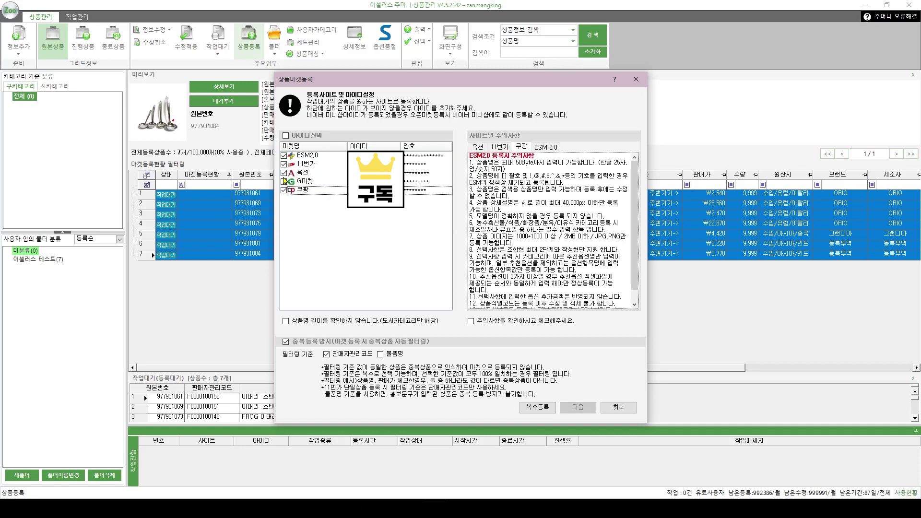
pyautogui.click(284, 190)
pyautogui.click(284, 164)
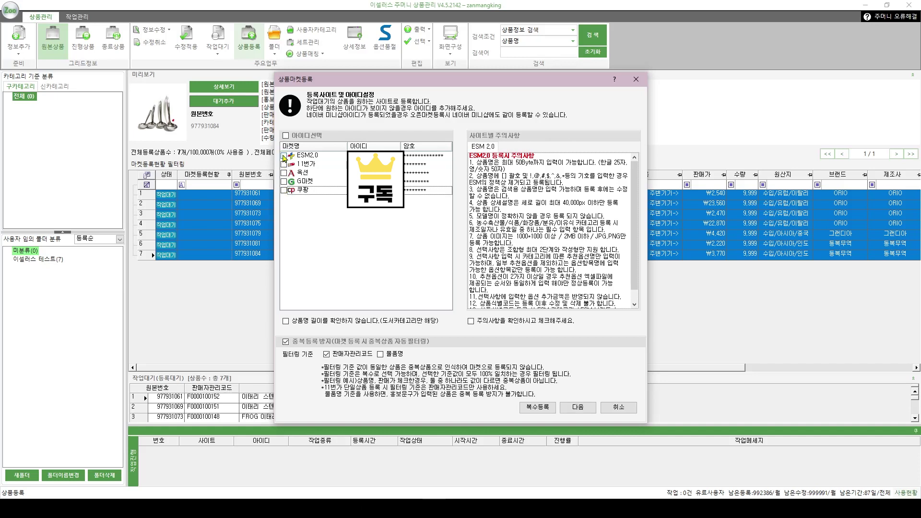
pyautogui.click(283, 156)
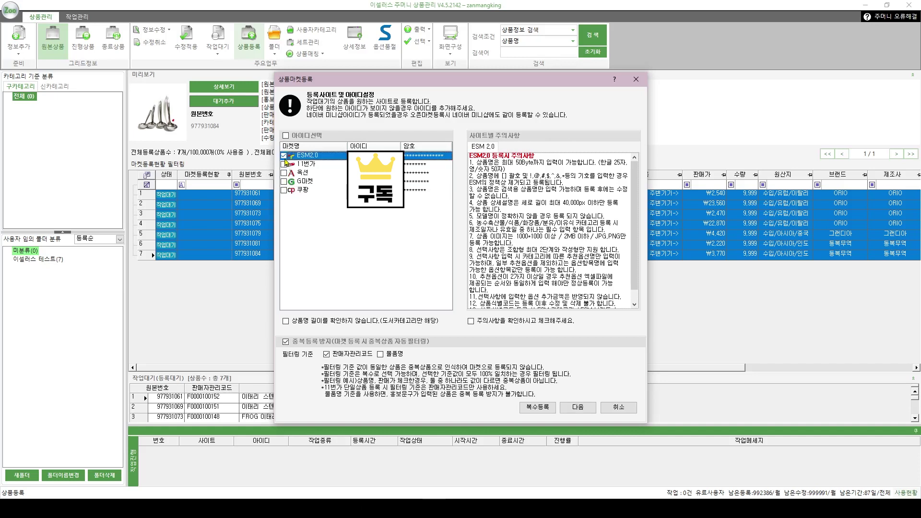
# Step: Try adding 쿠팡, G마켓, 옥션 and 11번가 as registration markets, and clear those four again
pyautogui.click(284, 190)
pyautogui.click(283, 181)
pyautogui.click(283, 173)
pyautogui.click(283, 164)
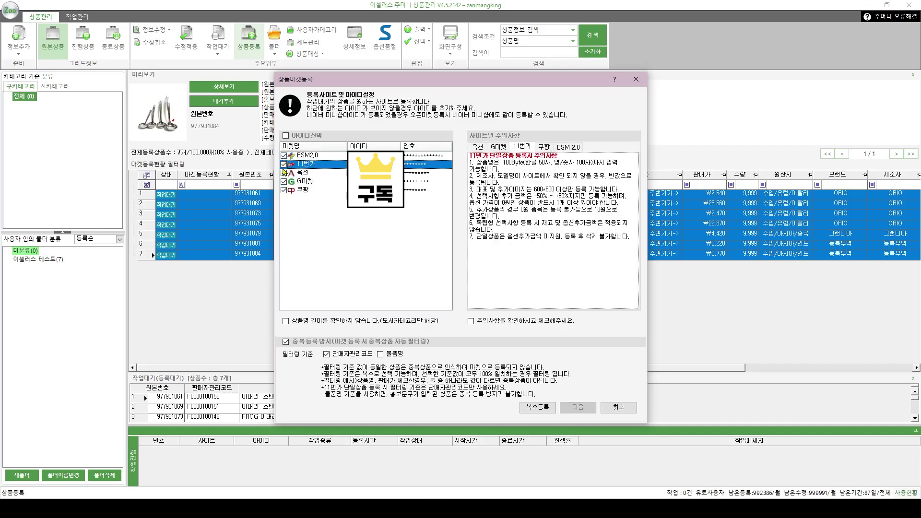
pyautogui.click(283, 190)
pyautogui.click(284, 181)
pyautogui.click(284, 172)
pyautogui.click(283, 164)
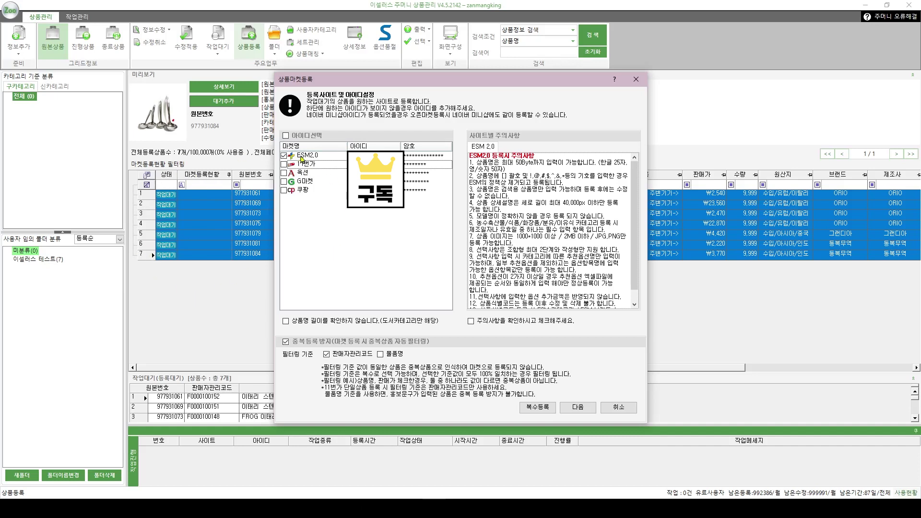
# Step: Confirm the ESM2.0 registration precautions as read and continue to the per-set product information settings
pyautogui.click(303, 157)
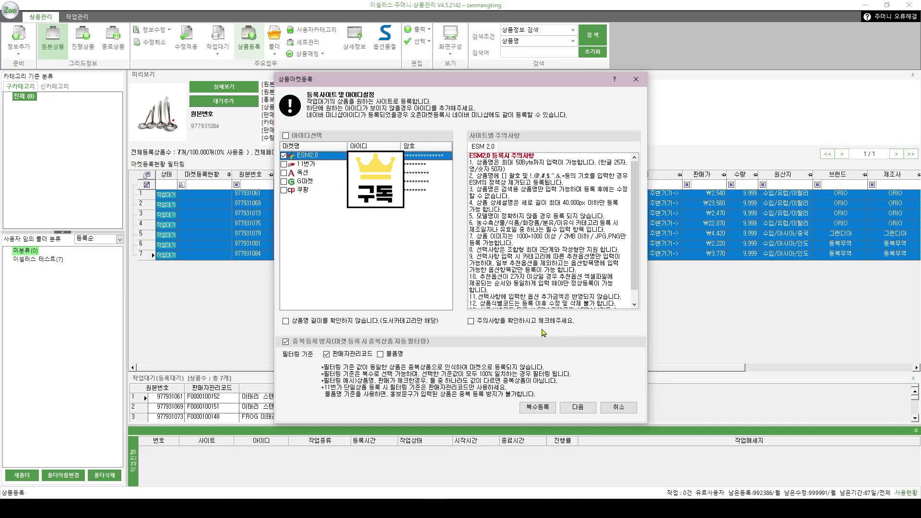
pyautogui.click(470, 320)
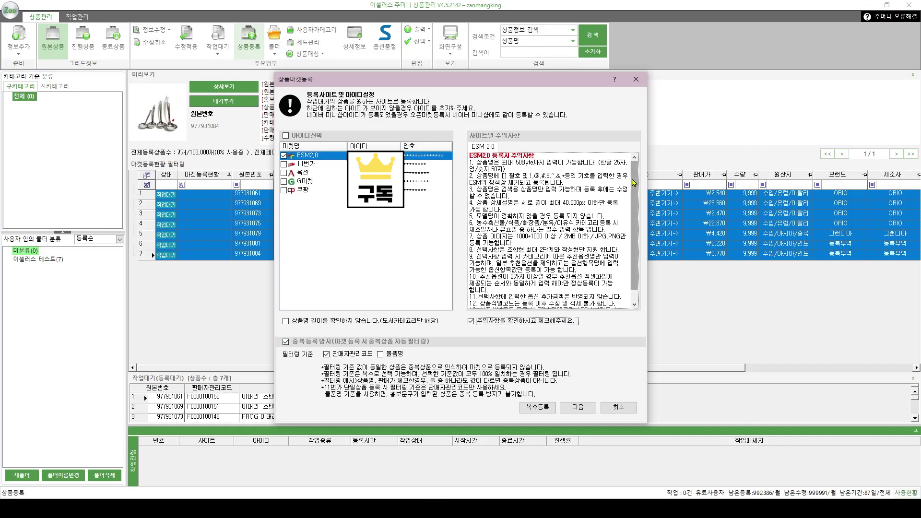
pyautogui.scroll(-1, 631, 198)
pyautogui.scroll(1, 631, 198)
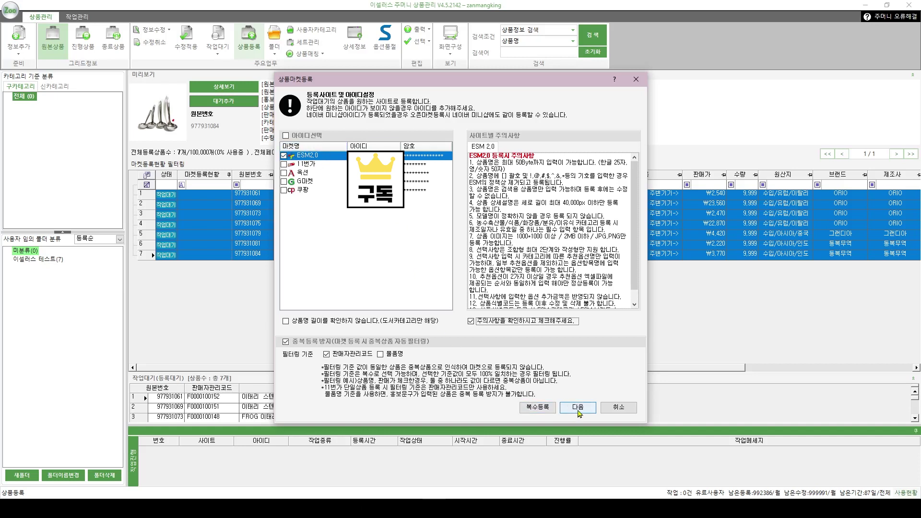
pyautogui.click(577, 408)
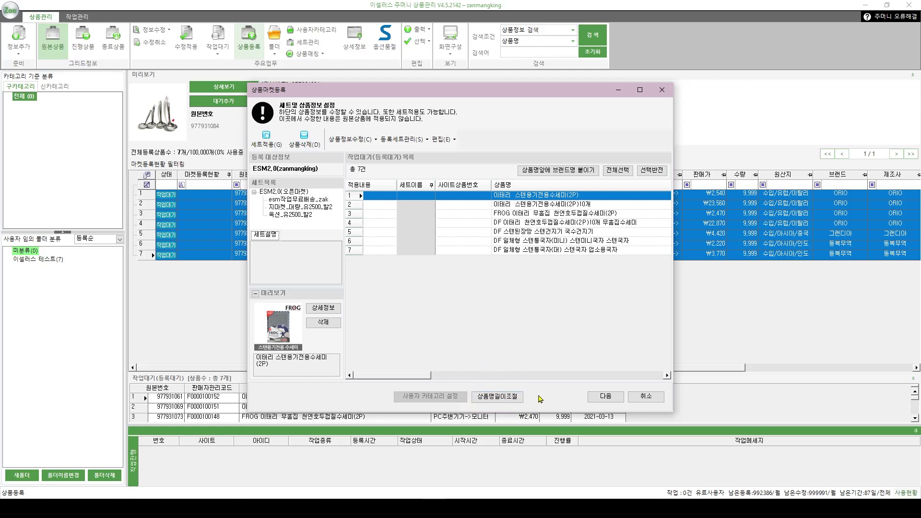
pyautogui.click(499, 232)
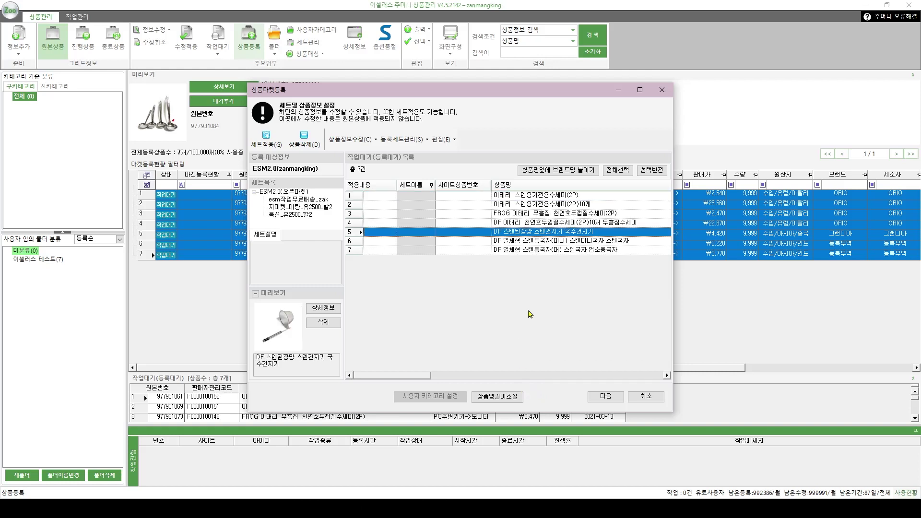
pyautogui.click(451, 204)
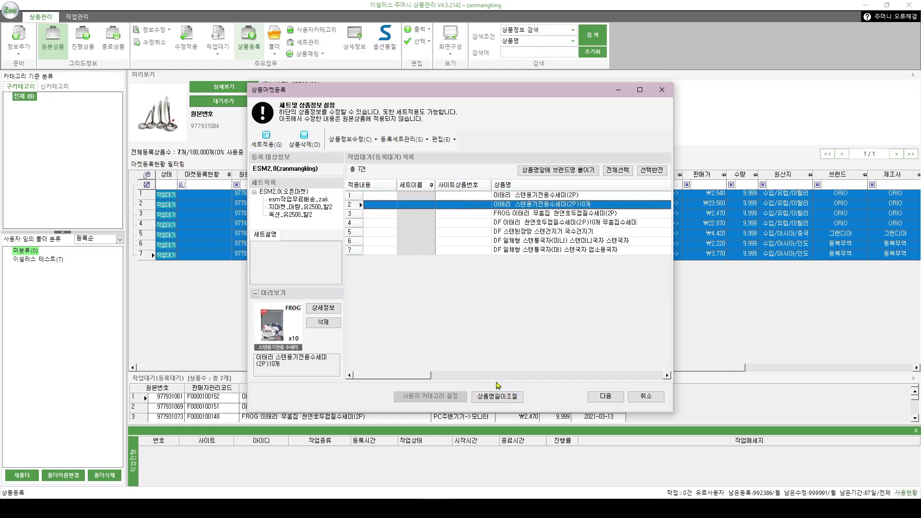
pyautogui.click(459, 233)
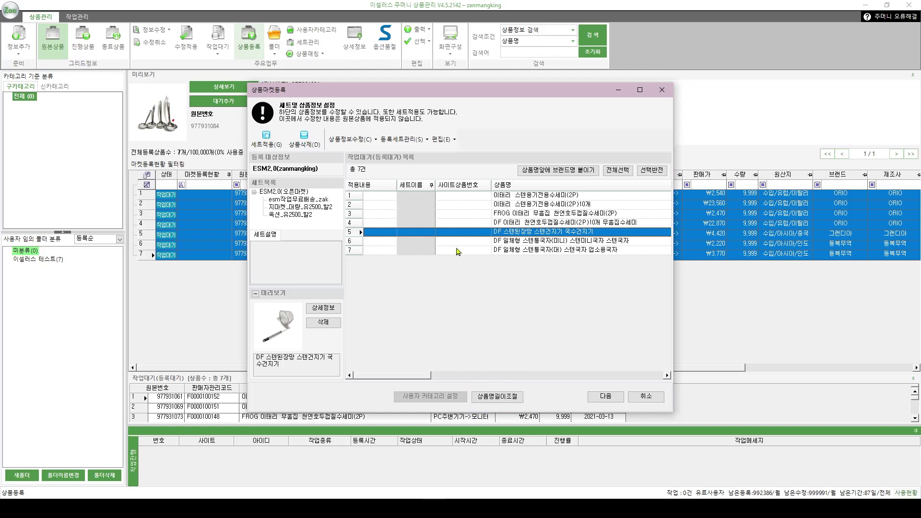
pyautogui.click(456, 214)
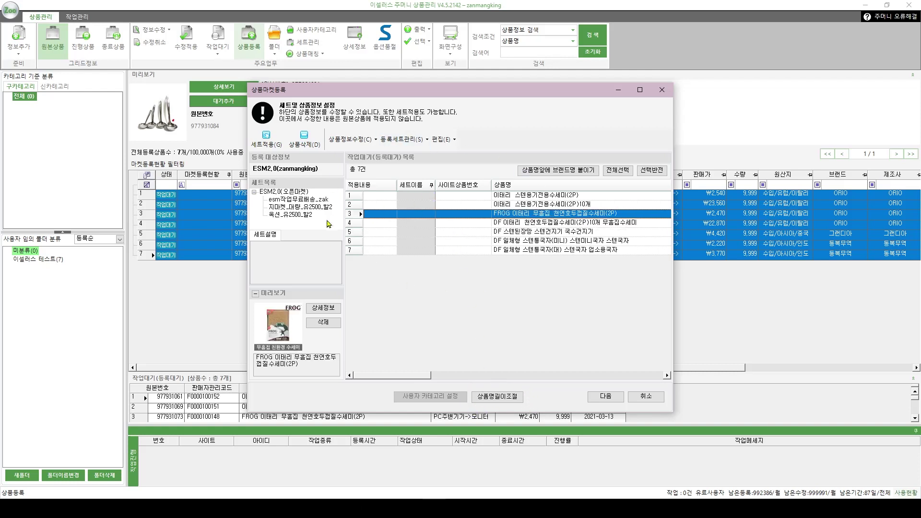
pyautogui.click(461, 232)
# Step: Select all products in the registration list and apply 상품명길이조절 with a limit of 50 Byte
pyautogui.click(617, 169)
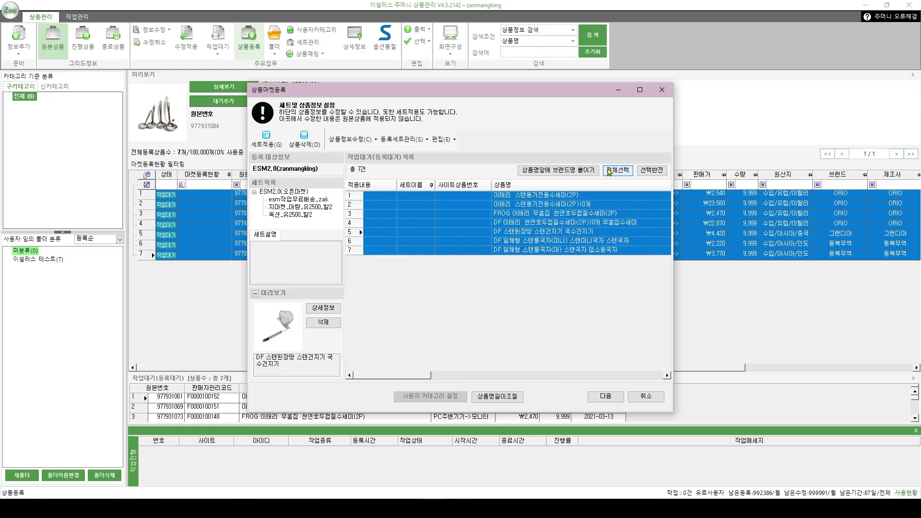
pyautogui.click(458, 206)
pyautogui.hotkey('ctrl', 'a')
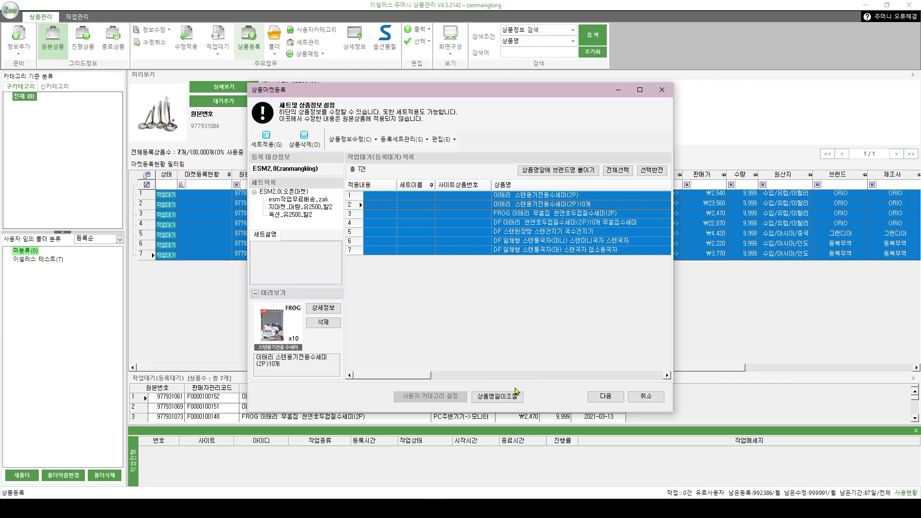
pyautogui.click(498, 401)
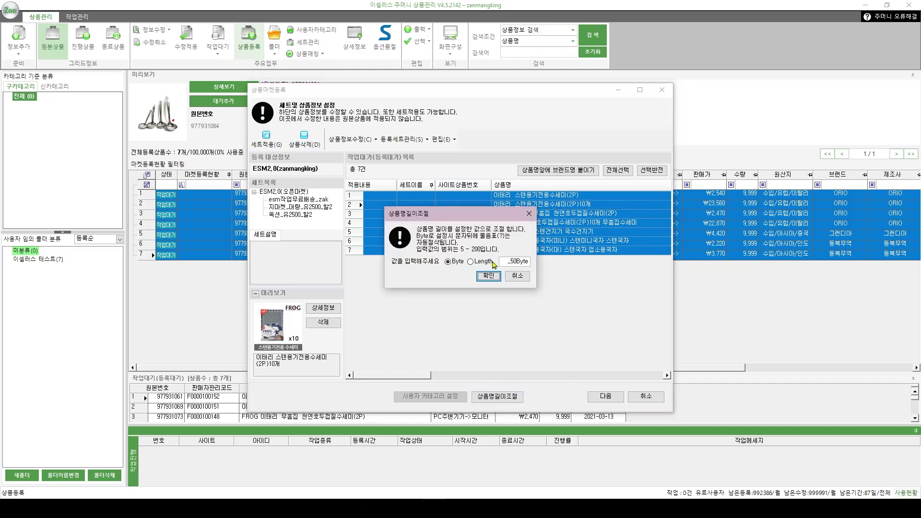
pyautogui.click(455, 261)
pyautogui.click(488, 276)
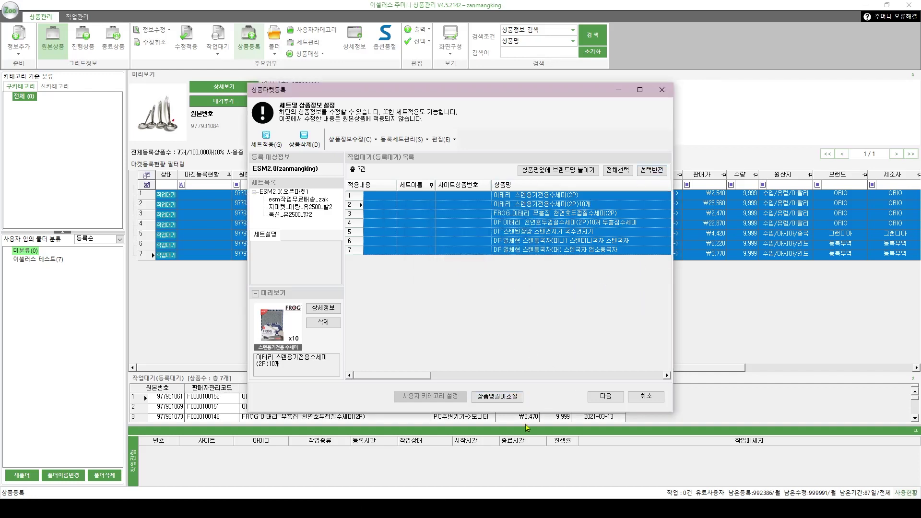
# Step: Shorten the selected products' names to 20 Byte with 상품명길이조절
pyautogui.click(505, 398)
pyautogui.click(514, 264)
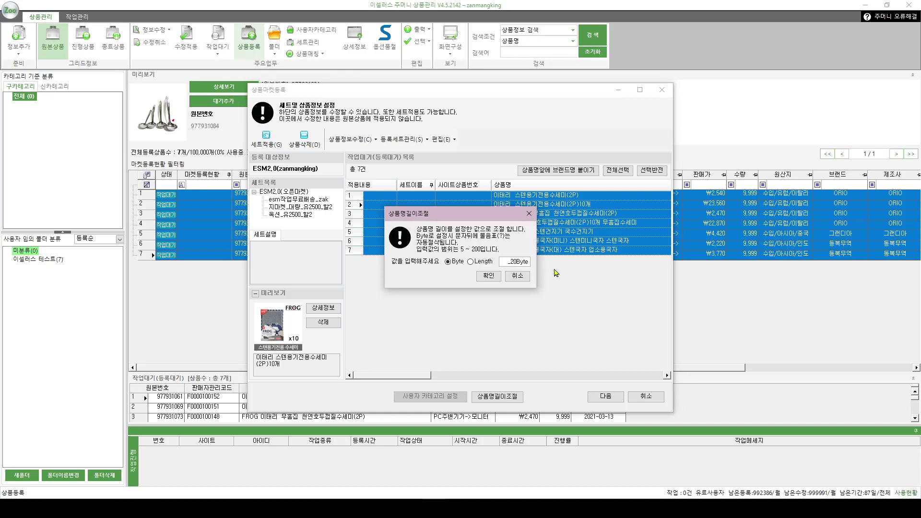
pyautogui.click(485, 275)
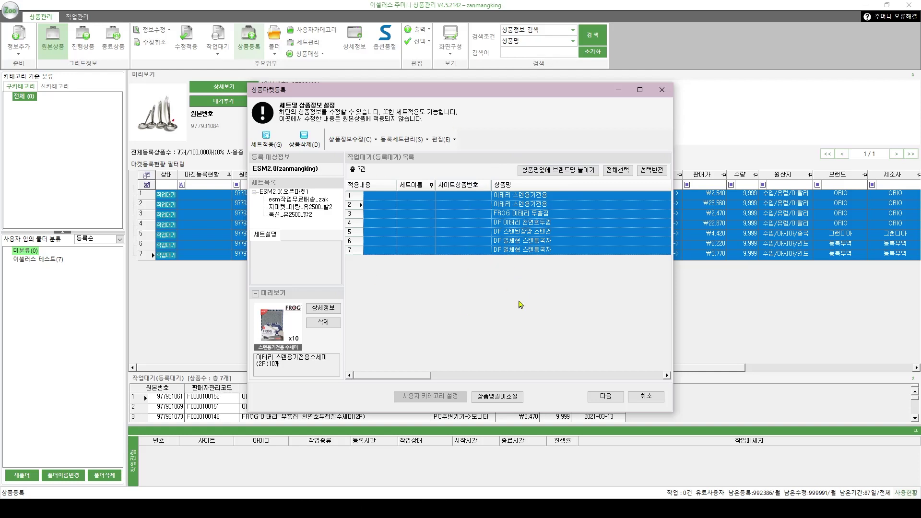
# Step: Try the 전체선택 and 선택반전 commands, finishing with every product in the registration list selected
pyautogui.click(617, 169)
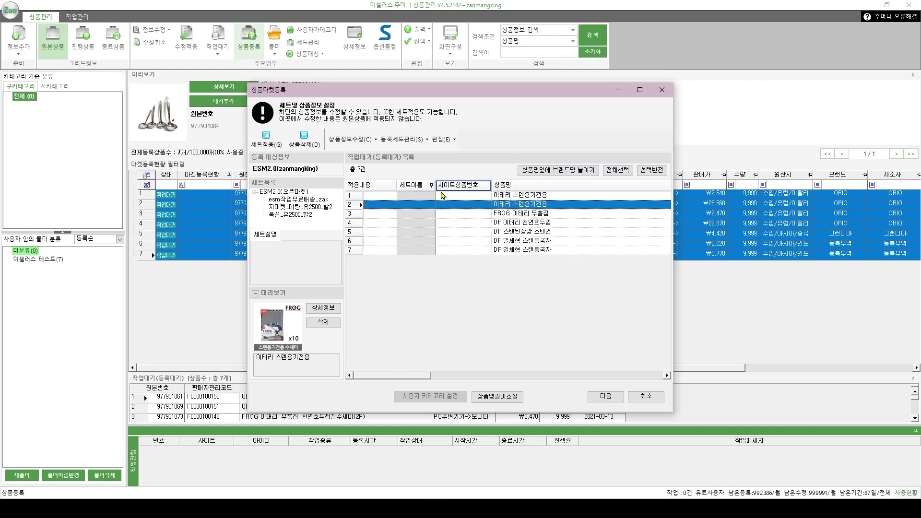
pyautogui.click(652, 171)
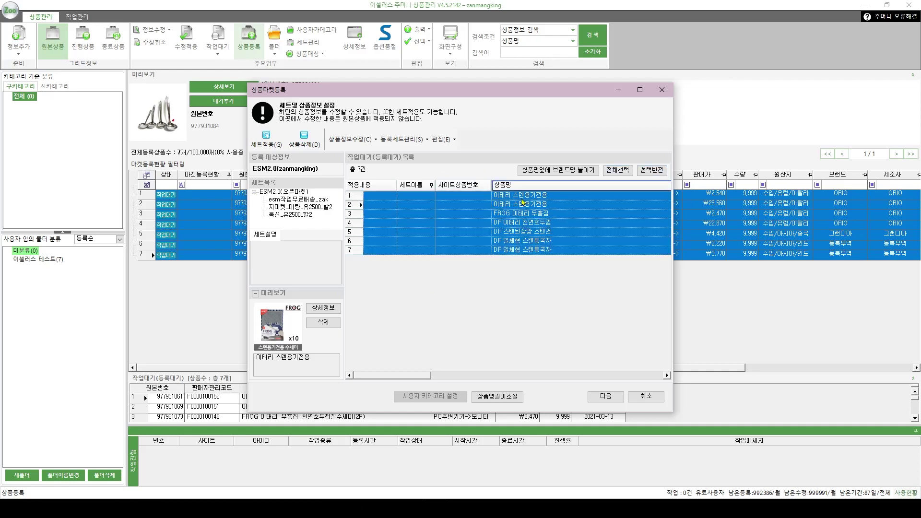
# Step: Keep all registration products selected and compare the set descriptions of esm작업무료배송_zak, 지마켓_대량_유2500_할2 and 옥션_유2500_할2
pyautogui.click(432, 241)
pyautogui.hotkey('ctrl', 'a')
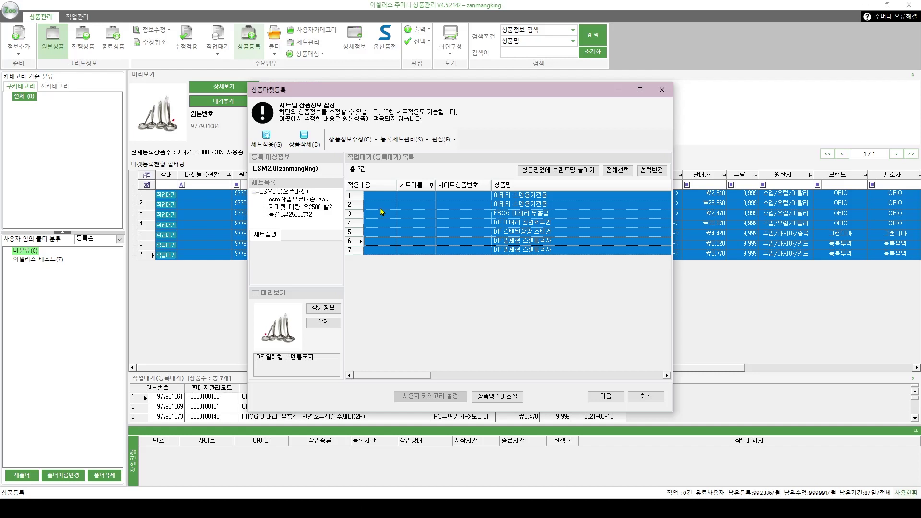
pyautogui.click(299, 206)
pyautogui.click(297, 215)
pyautogui.click(291, 200)
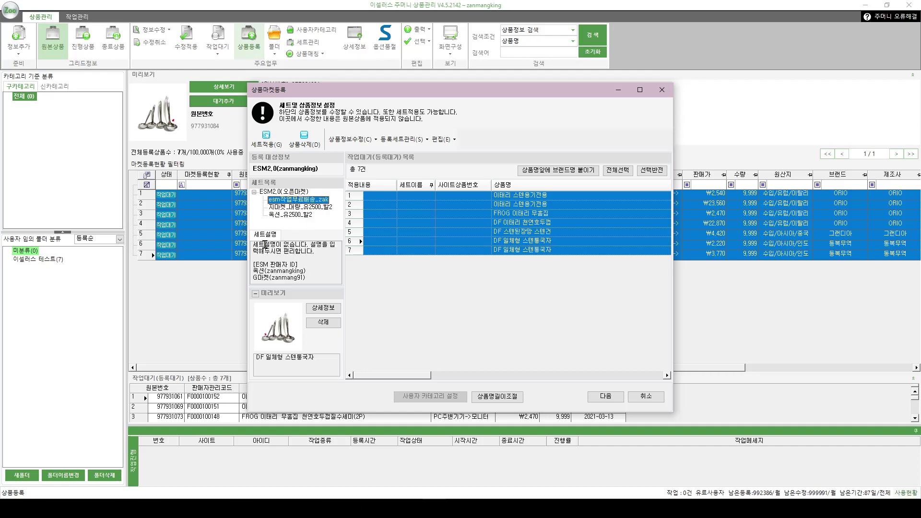
pyautogui.click(296, 214)
pyautogui.click(299, 207)
pyautogui.click(313, 202)
pyautogui.click(306, 207)
pyautogui.click(297, 214)
pyautogui.click(298, 207)
pyautogui.click(309, 200)
pyautogui.click(300, 208)
pyautogui.click(299, 216)
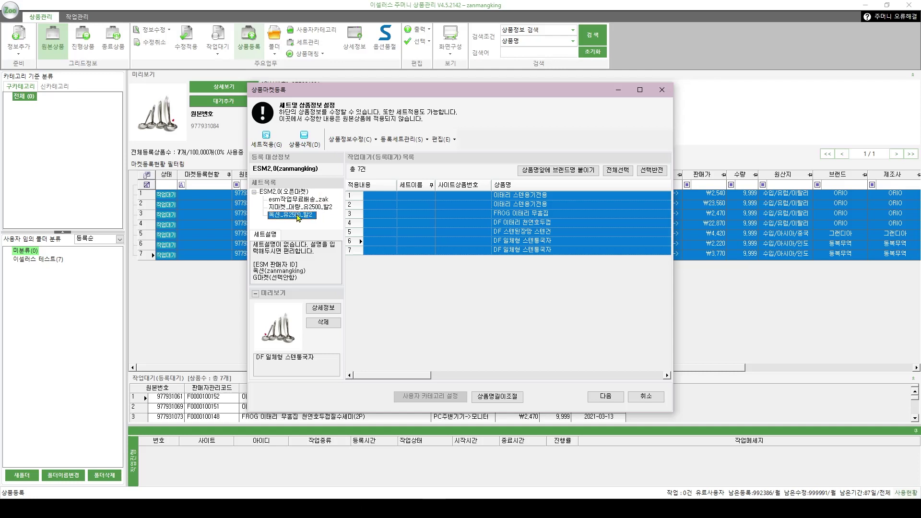
pyautogui.click(291, 207)
pyautogui.click(289, 200)
pyautogui.click(288, 207)
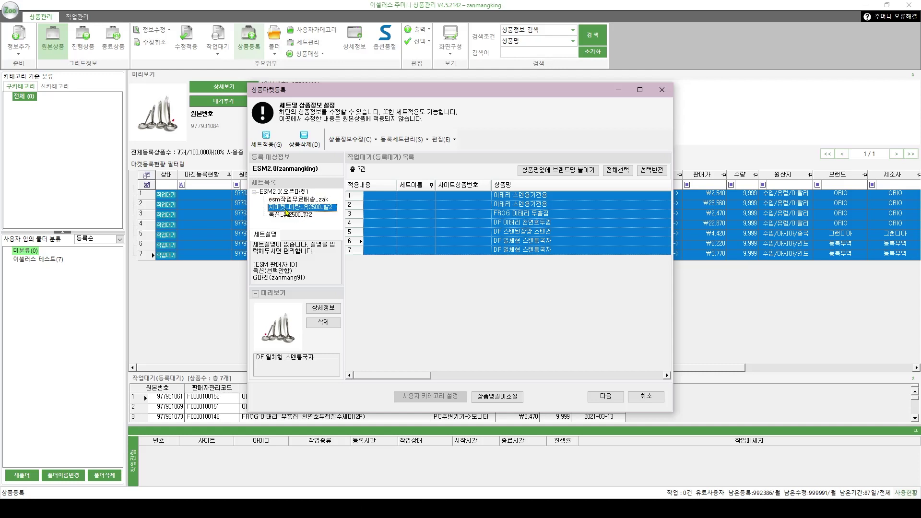
# Step: Try applying the 옥션_유2500_할2 set to all selected products, and cancel the market registration
pyautogui.click(284, 215)
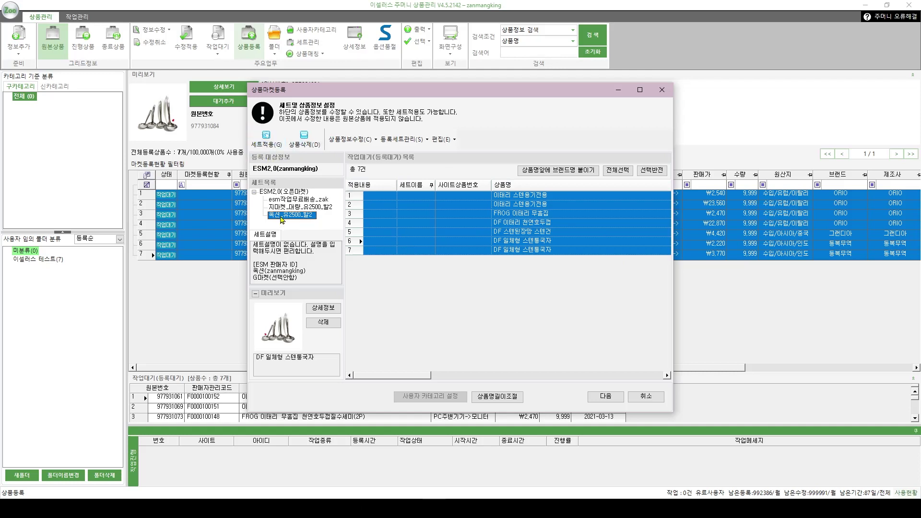
pyautogui.click(273, 141)
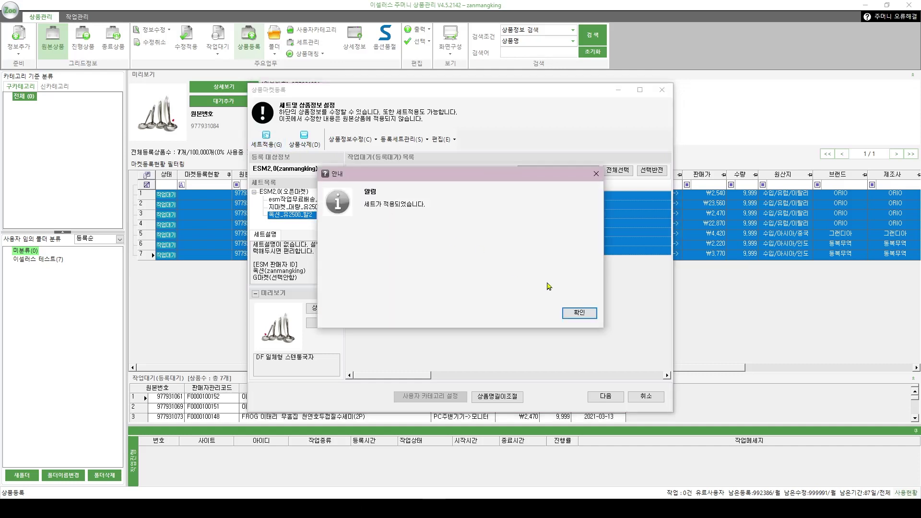
pyautogui.click(577, 313)
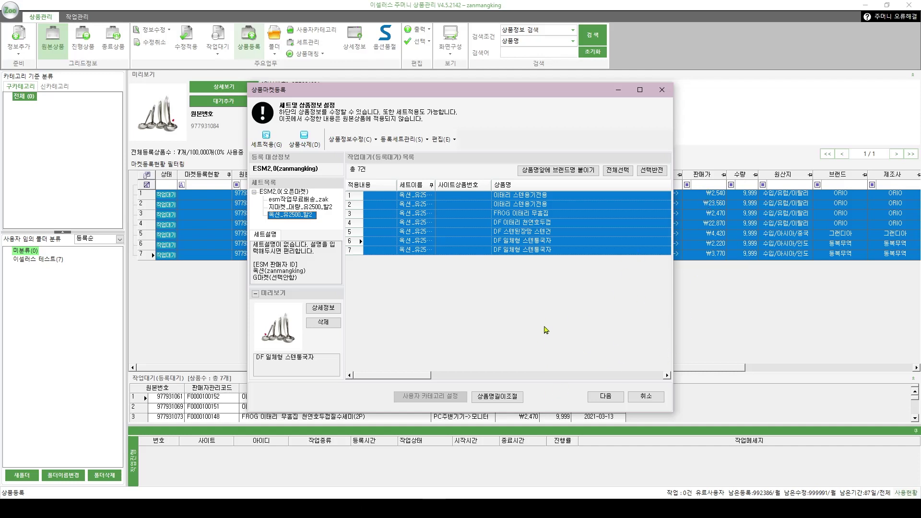
pyautogui.click(645, 397)
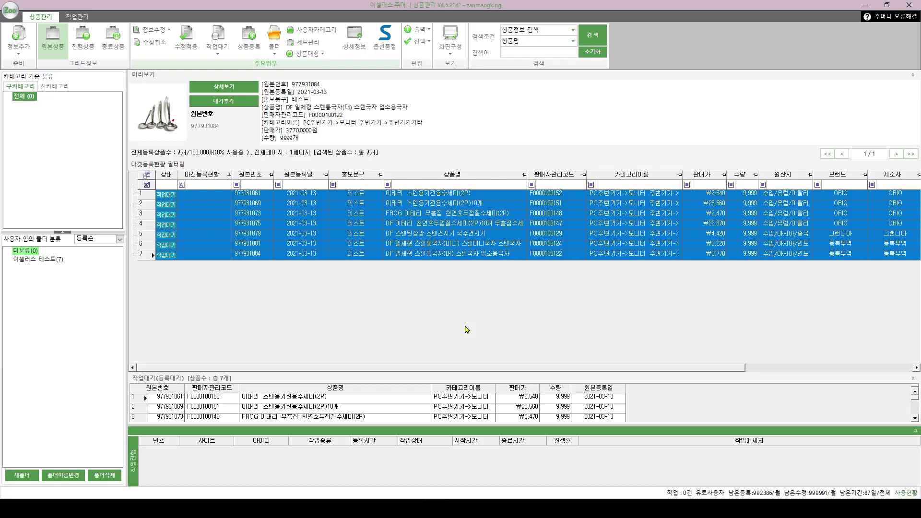
# Step: Switch to Notepad, look over the list of seller management codes, and minimize it
pyautogui.hotkey('alt', 'Tab')
pyautogui.moveTo(645, 159); pyautogui.dragTo(495, 85)
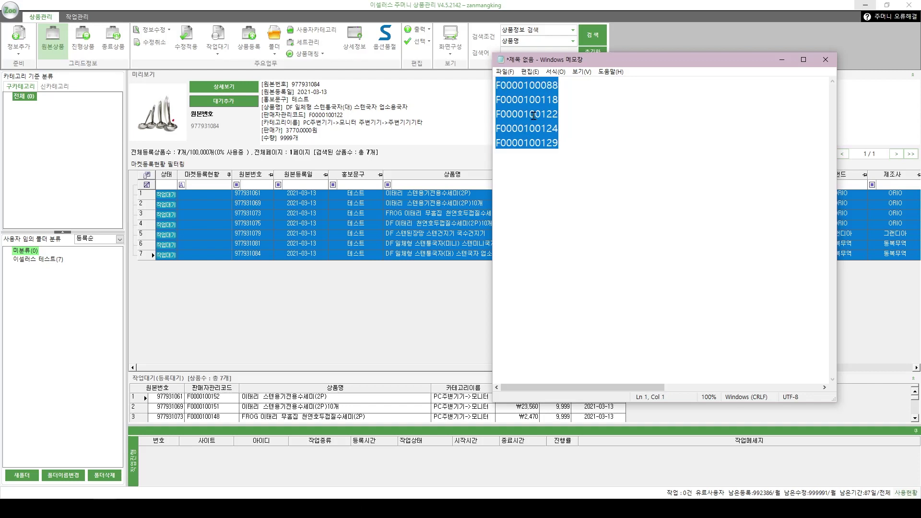
pyautogui.click(593, 153)
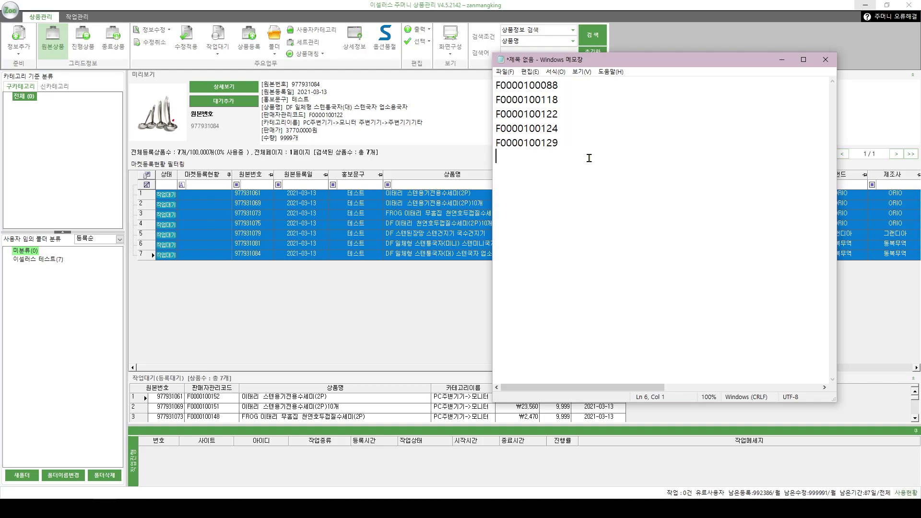
pyautogui.moveTo(589, 157); pyautogui.dragTo(498, 85)
pyautogui.click(583, 144)
pyautogui.moveTo(600, 170); pyautogui.dragTo(479, 85)
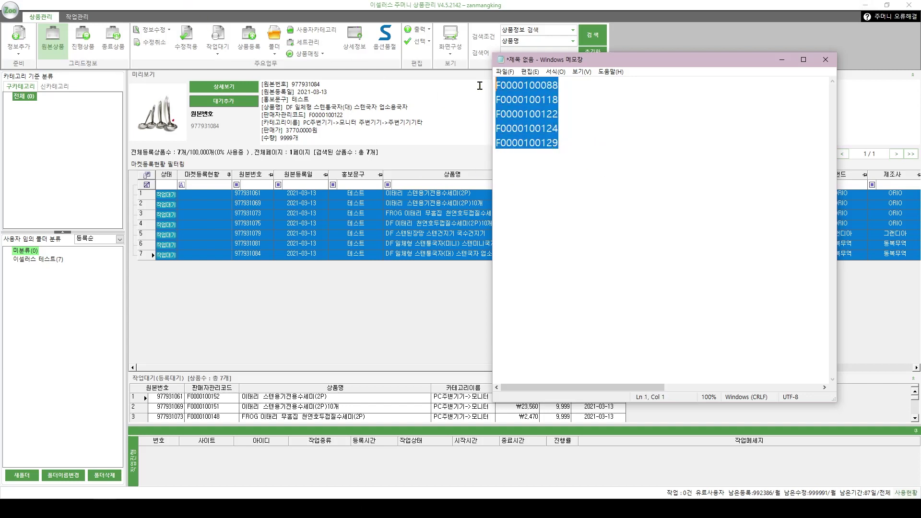
pyautogui.moveTo(635, 153); pyautogui.dragTo(477, 81)
pyautogui.click(635, 184)
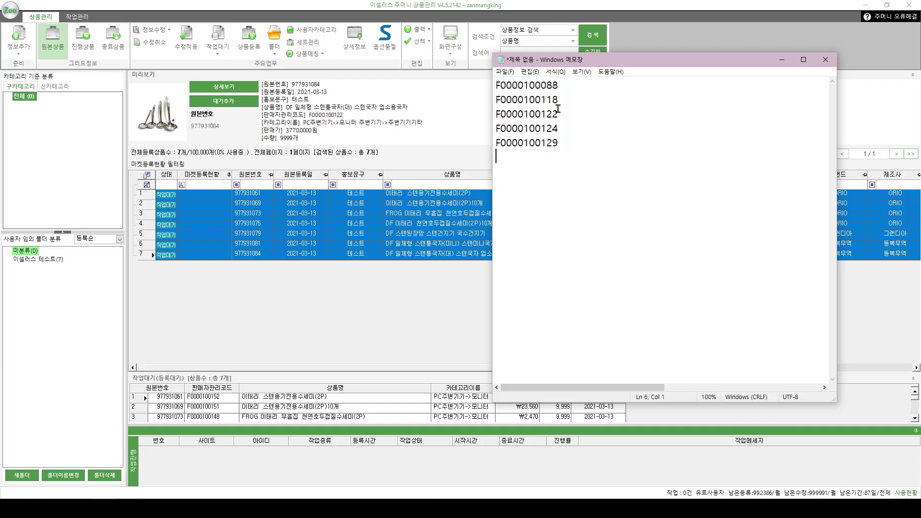
pyautogui.click(781, 59)
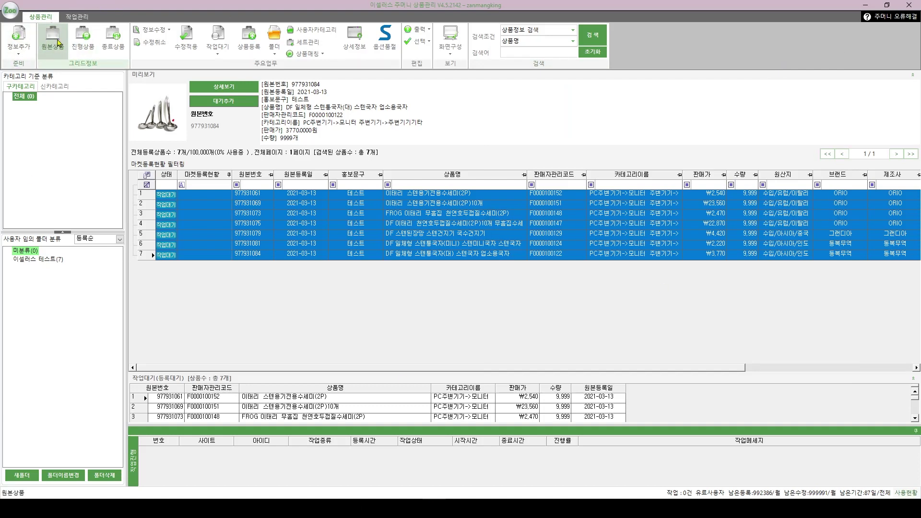
# Step: Switch to the 진행상품 view and compare the 순차수집 and 빠른수집 methods in the 상품수집 dialog, closing it without collecting
pyautogui.click(84, 54)
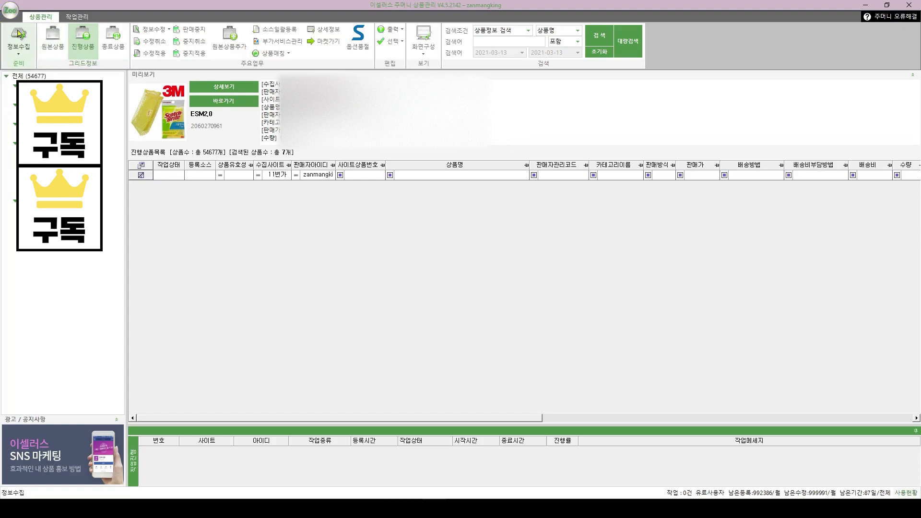
pyautogui.click(19, 53)
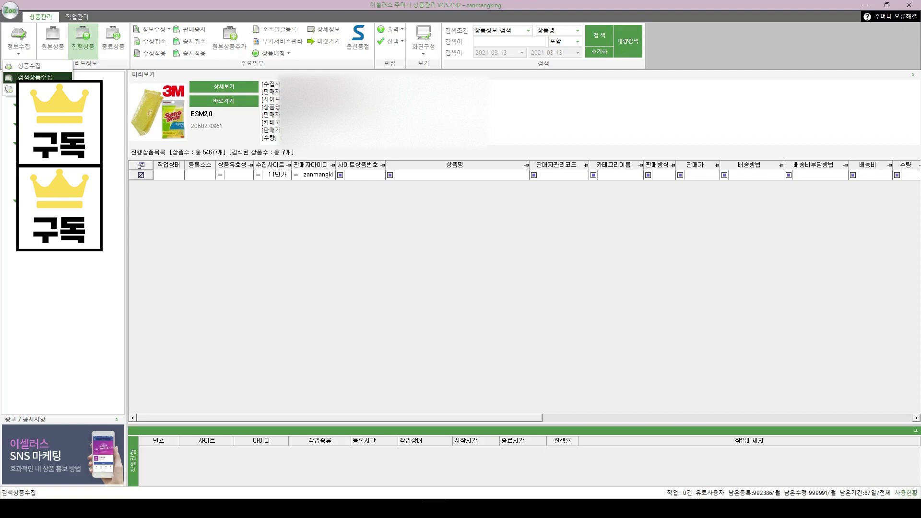
pyautogui.click(38, 71)
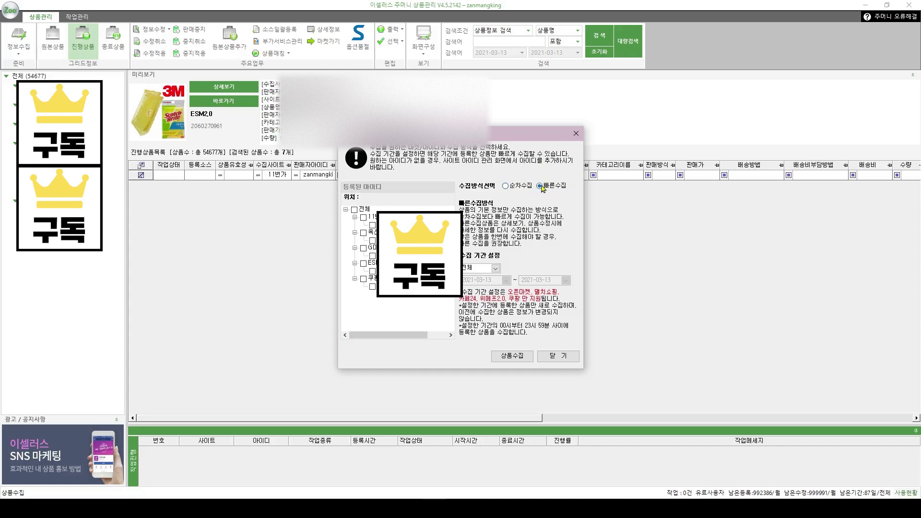
pyautogui.click(513, 190)
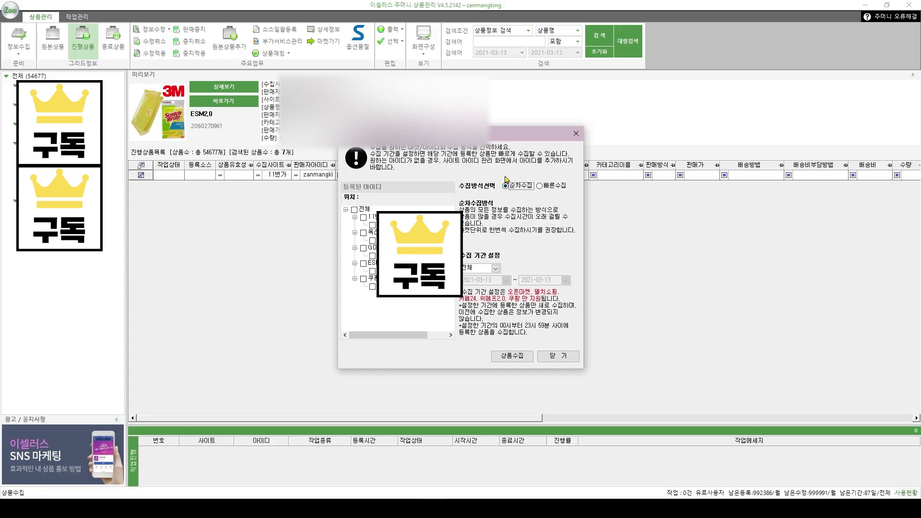
pyautogui.click(548, 188)
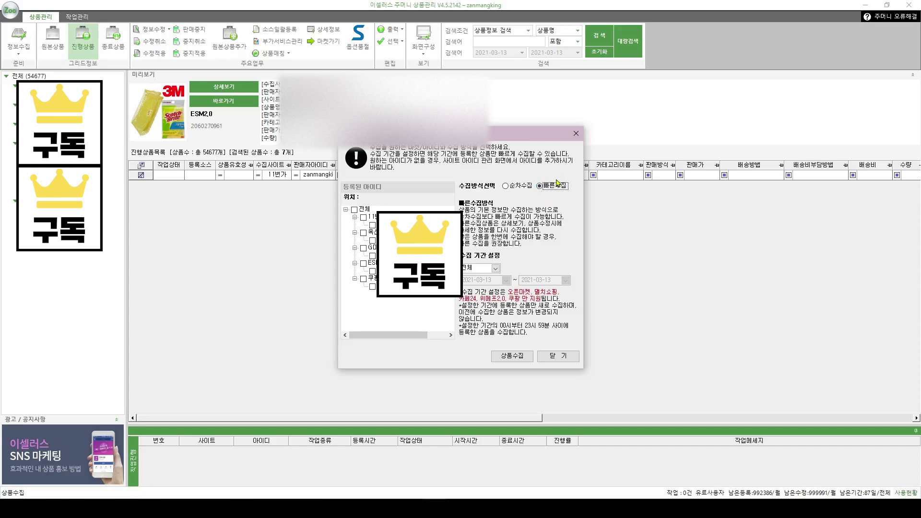
pyautogui.click(527, 187)
pyautogui.click(546, 189)
pyautogui.click(524, 189)
pyautogui.click(547, 189)
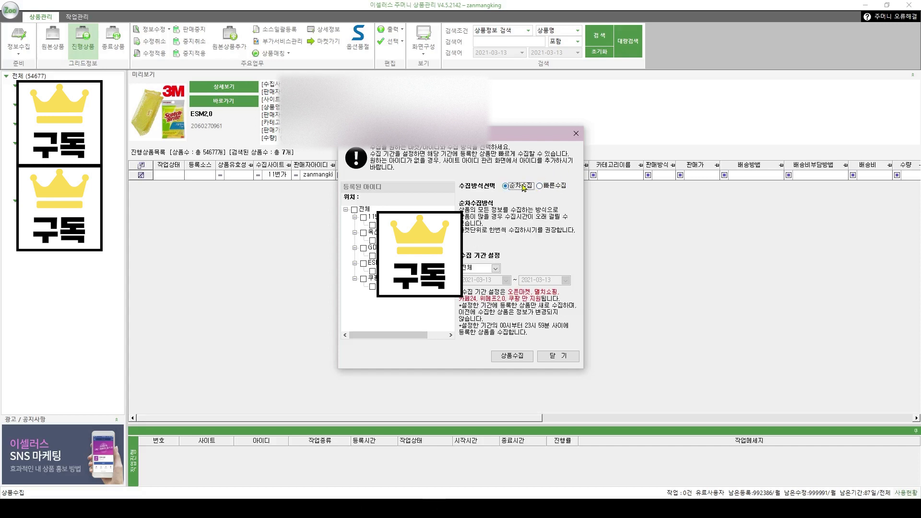
pyautogui.click(524, 190)
pyautogui.click(546, 187)
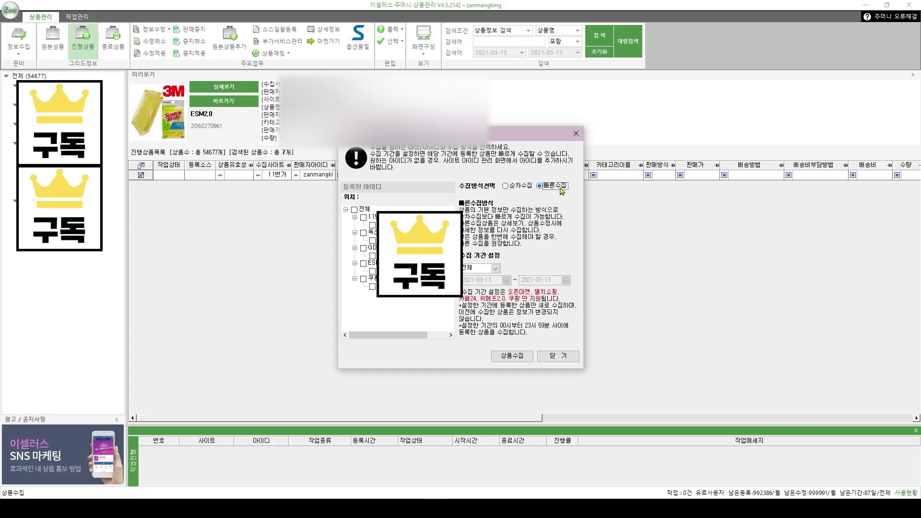
pyautogui.click(537, 185)
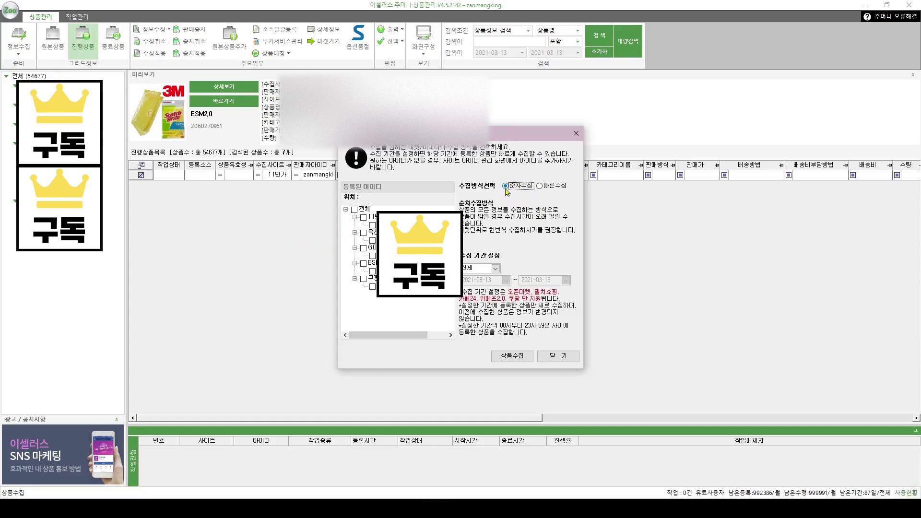
pyautogui.click(363, 218)
pyautogui.click(354, 209)
pyautogui.click(516, 186)
pyautogui.click(558, 355)
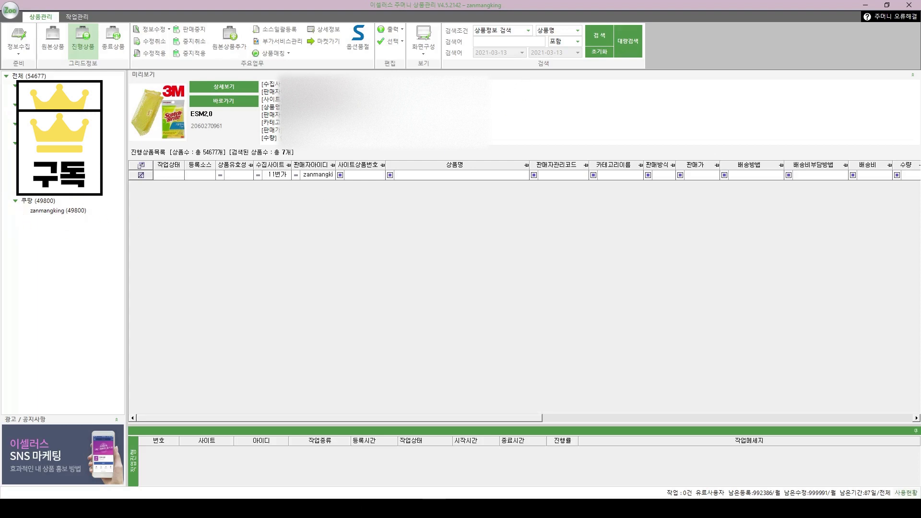
# Step: Try setting the 상품수집 collection period to 직접설정, and close the dialog without collecting
pyautogui.click(19, 38)
pyautogui.click(29, 64)
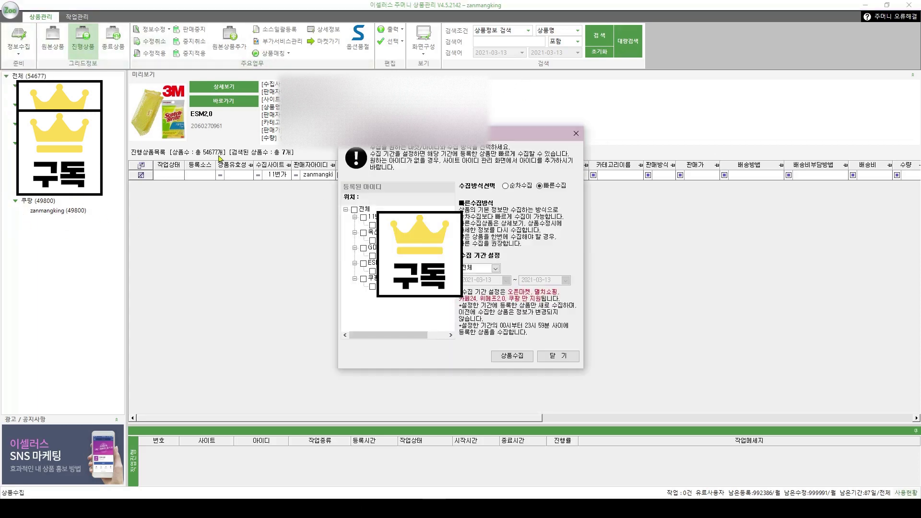
pyautogui.click(494, 268)
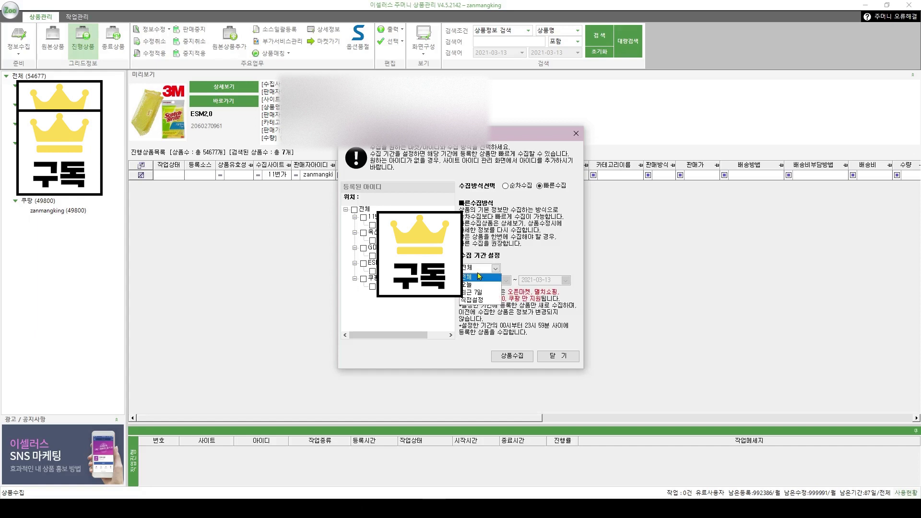
pyautogui.click(495, 300)
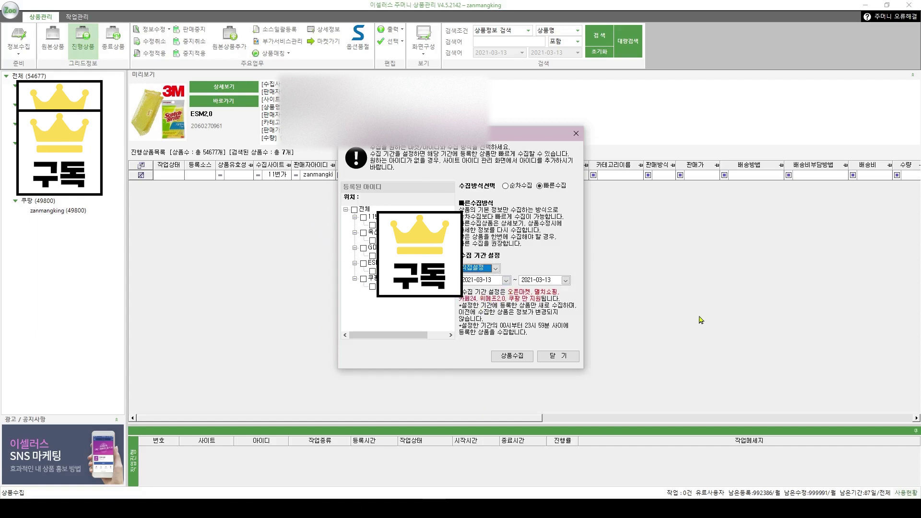
pyautogui.click(558, 355)
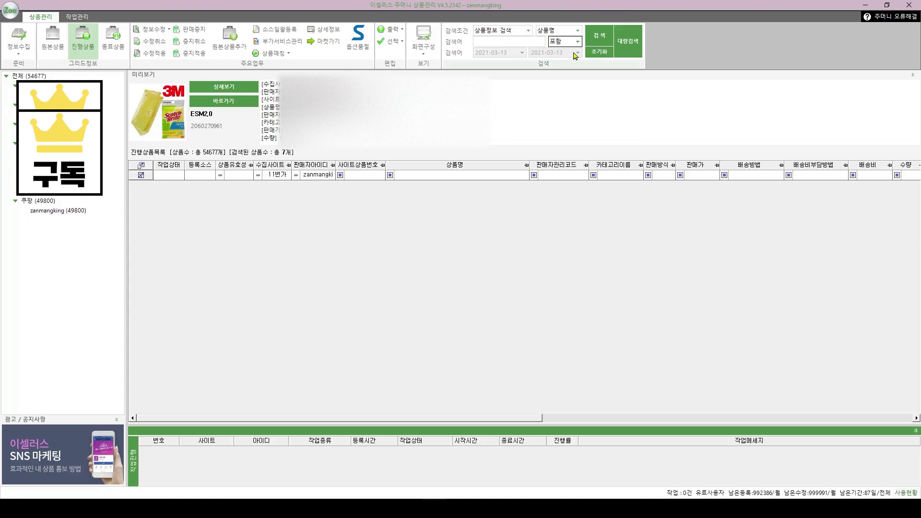
# Step: Open the 대량검색 bulk search for in-progress products by 판매자 관리코드 and set the match condition to 일치
pyautogui.click(627, 44)
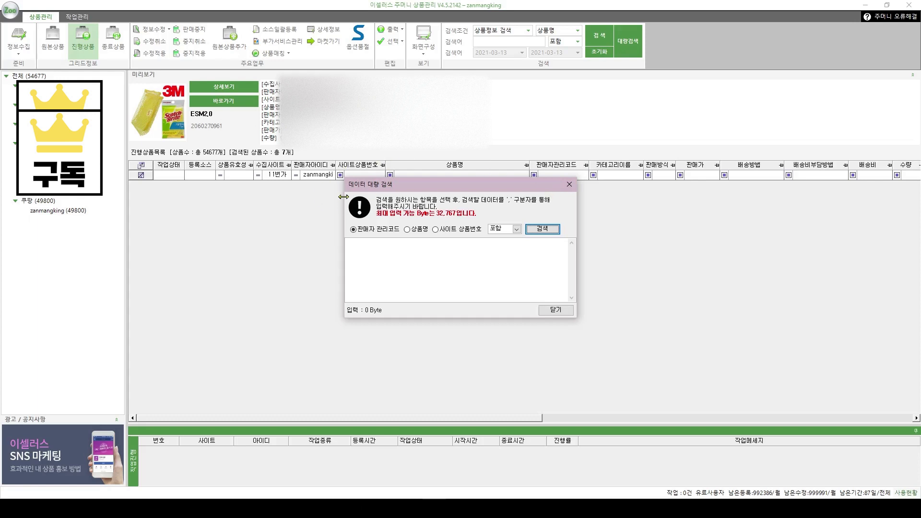
pyautogui.click(404, 254)
pyautogui.press('Tab')
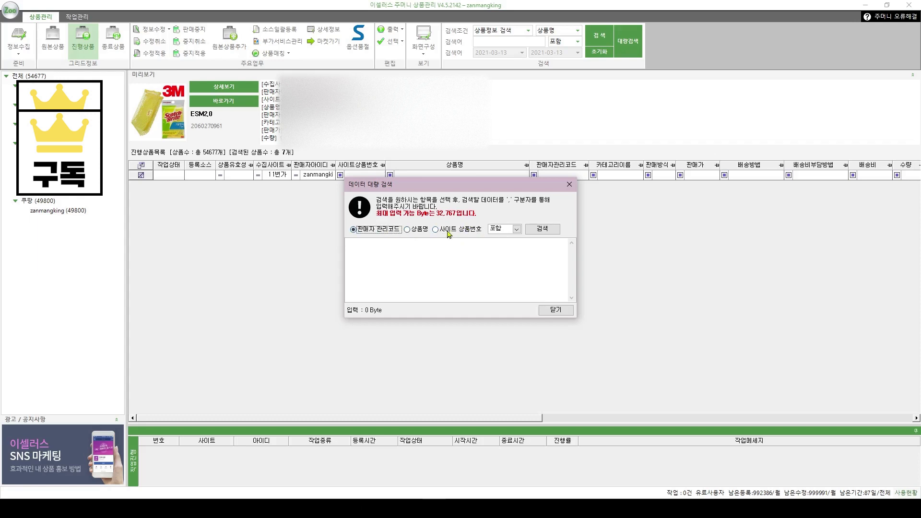
pyautogui.click(497, 233)
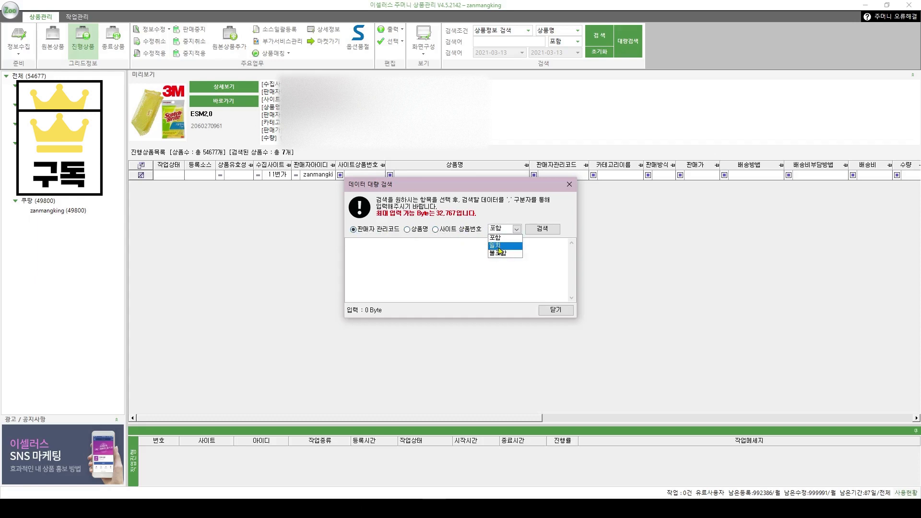
pyautogui.click(498, 247)
pyautogui.click(467, 261)
# Step: Copy the seller management codes from Notepad, paste them into the bulk search box, and run the search
pyautogui.hotkey('alt', 'Tab')
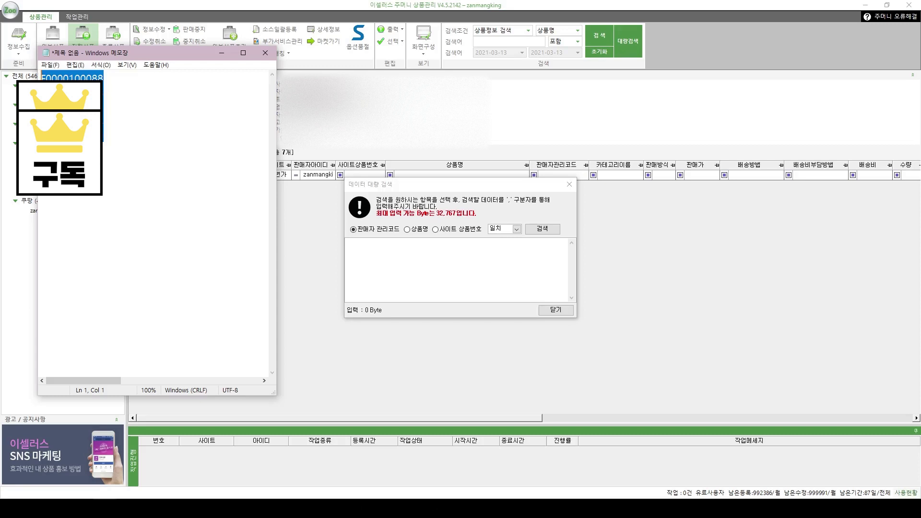
pyautogui.rightClick(68, 101)
pyautogui.click(122, 132)
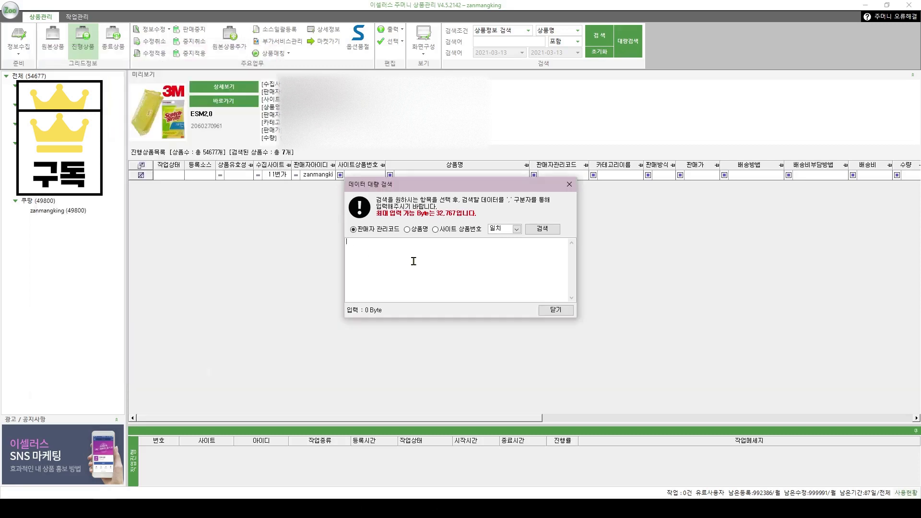
pyautogui.rightClick(410, 266)
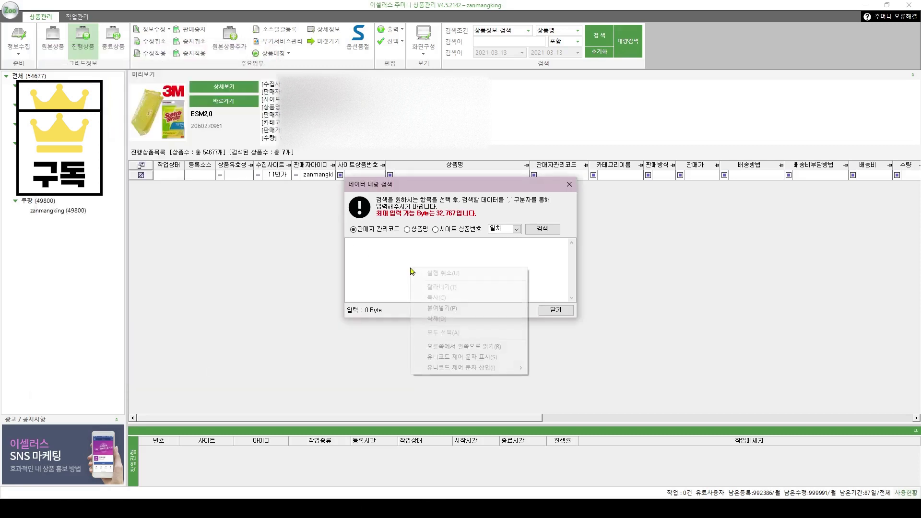
pyautogui.click(453, 308)
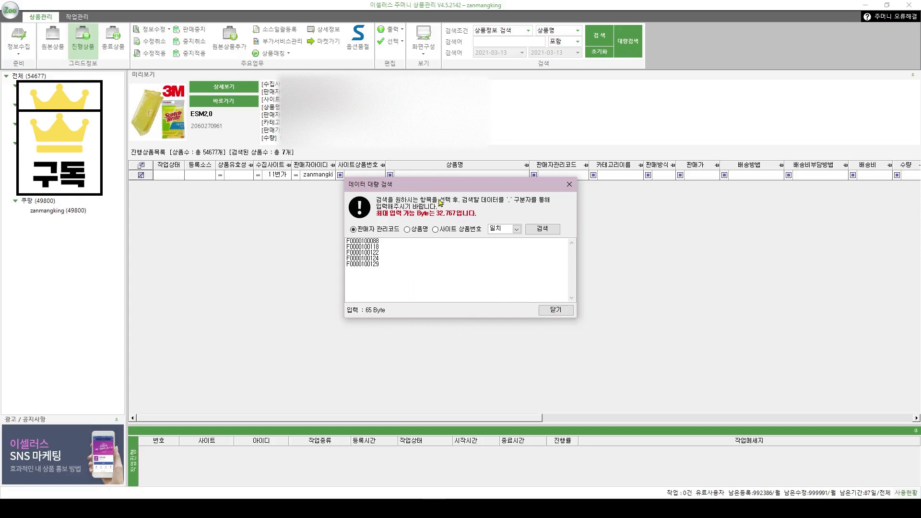
pyautogui.click(542, 230)
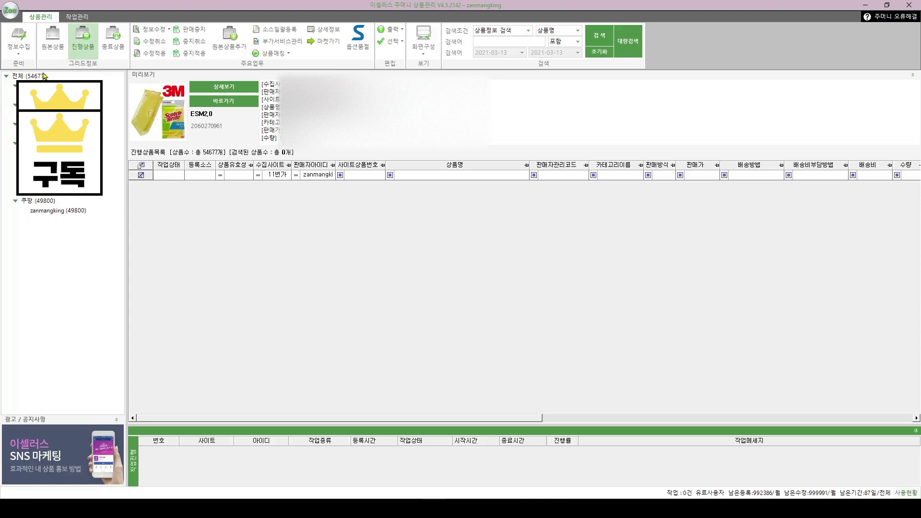
# Step: List all in-progress products by choosing the 전체 node of the market tree
pyautogui.click(20, 76)
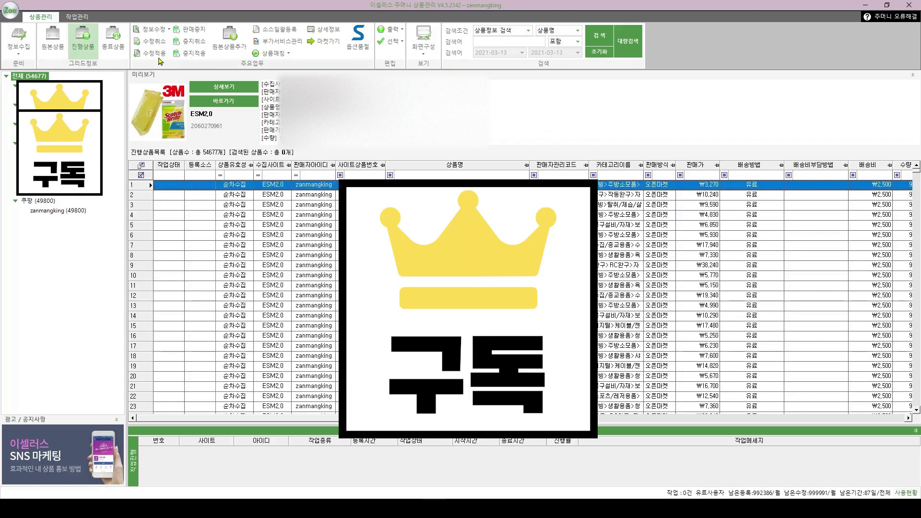
# Step: Bulk-search the in-progress products by 판매자 관리코드, pasting in the copied seller management code
pyautogui.click(632, 48)
pyautogui.rightClick(457, 267)
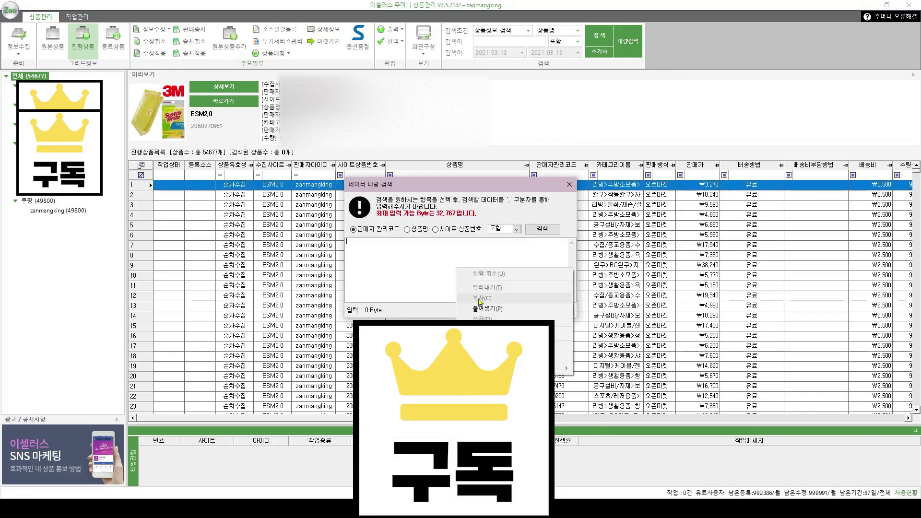
pyautogui.click(487, 309)
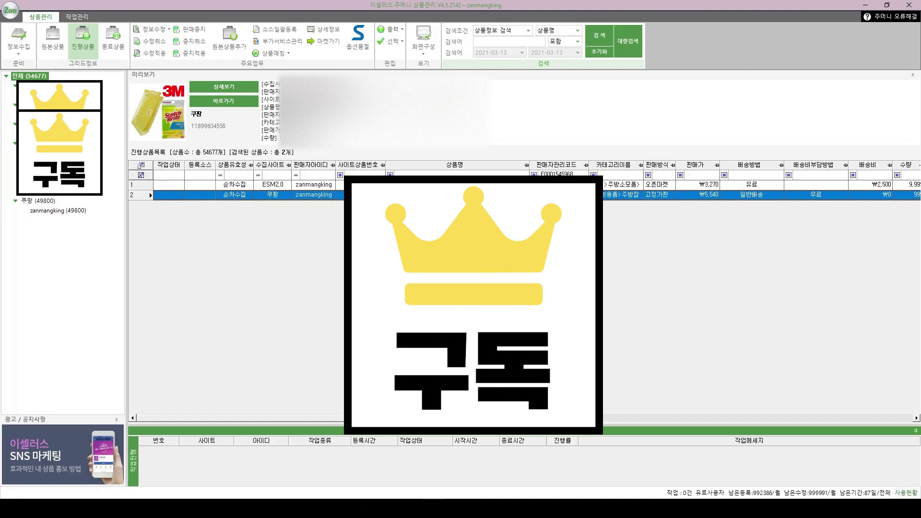
# Step: Look through the ESM2.0 and 쿠팡 search results one by one, and select them all with 전체선택
pyautogui.click(207, 196)
pyautogui.click(206, 186)
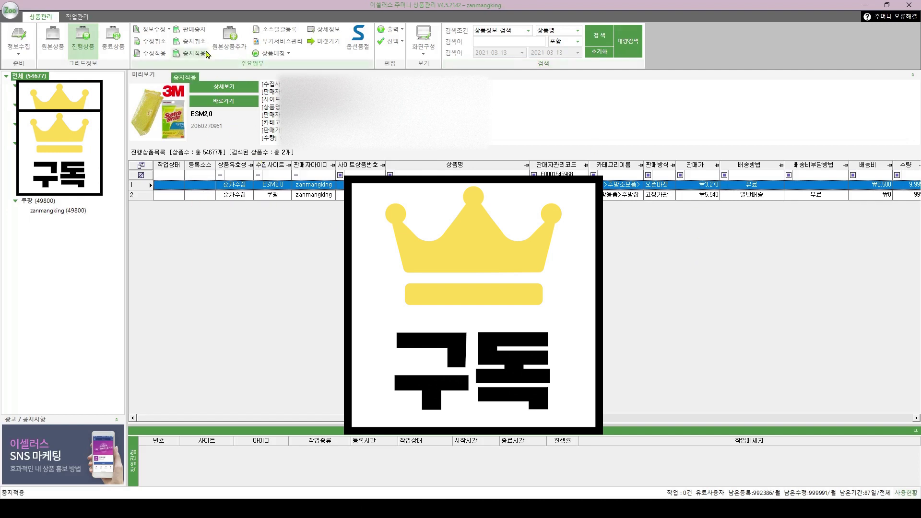
pyautogui.click(198, 196)
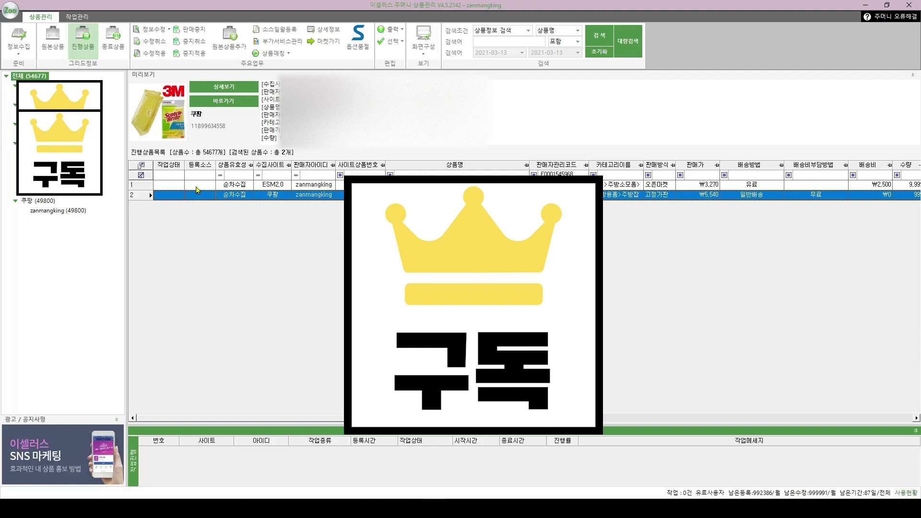
pyautogui.click(391, 42)
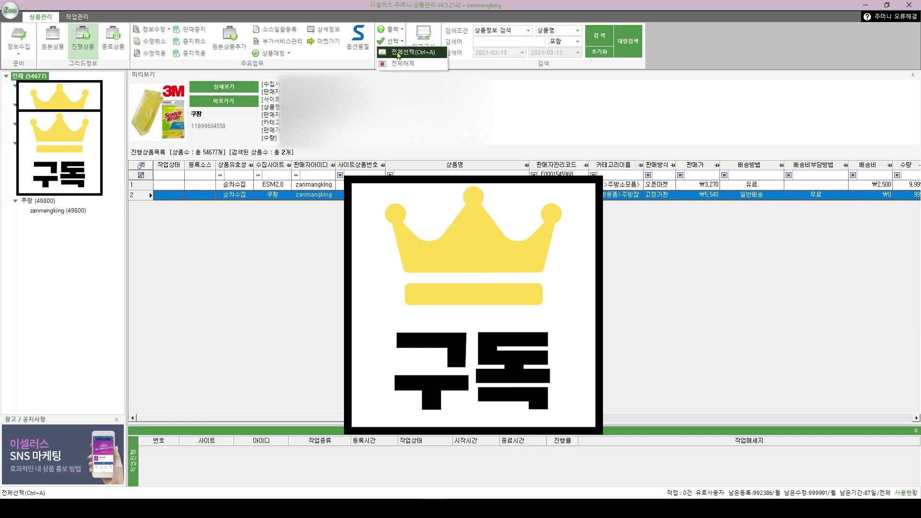
pyautogui.press('Up')
pyautogui.press('Up')
pyautogui.press('Return')
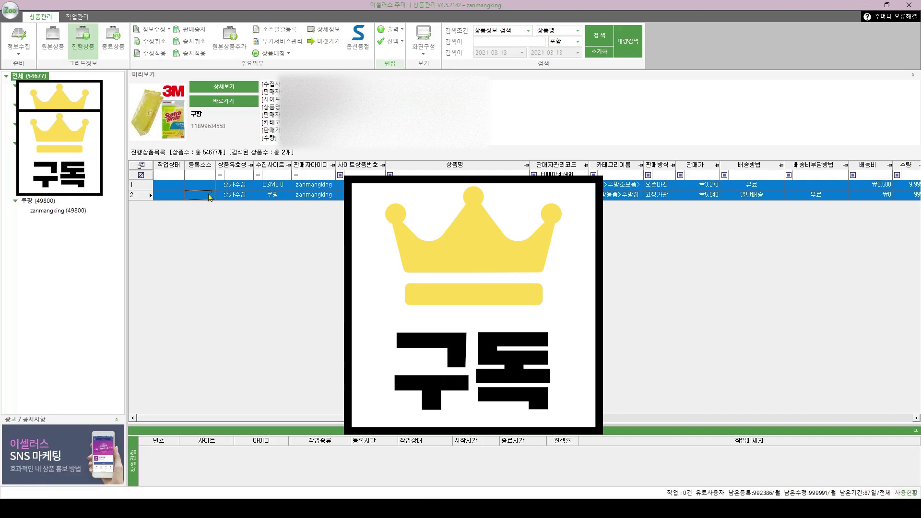
# Step: Mark only the 쿠팡 product in the results for 판매중지, confirm it, and send the stop to the market with 중지적용
pyautogui.click(208, 197)
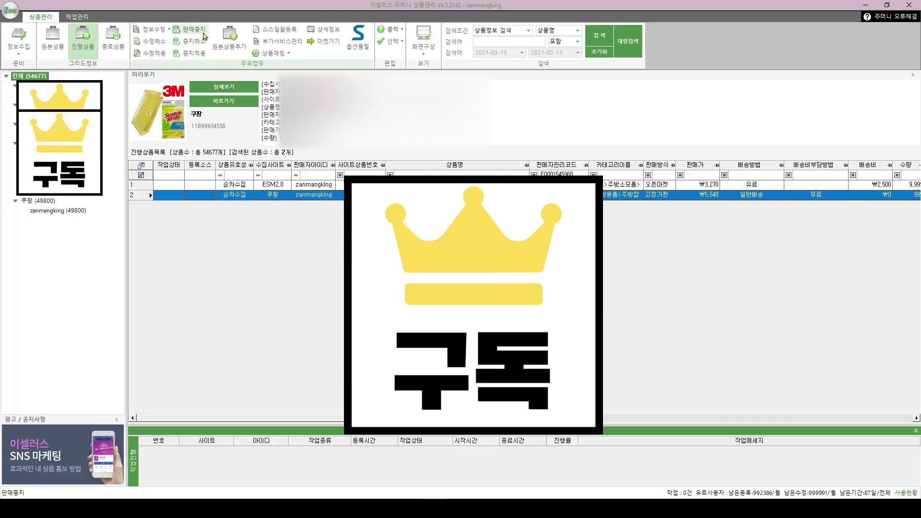
pyautogui.click(189, 31)
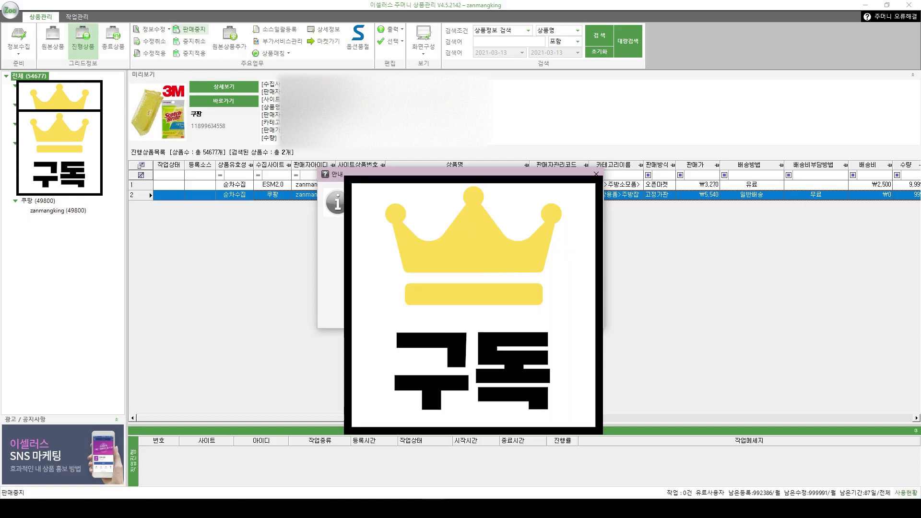
pyautogui.click(538, 314)
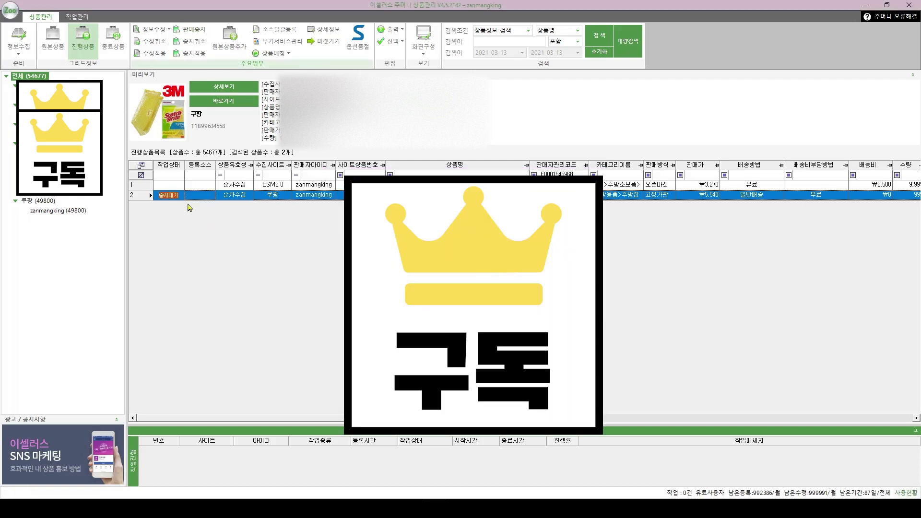
pyautogui.click(194, 57)
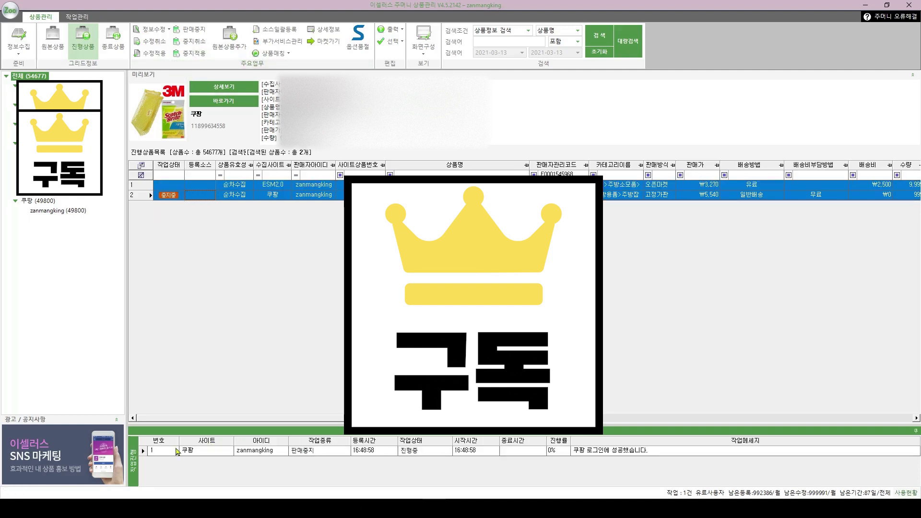